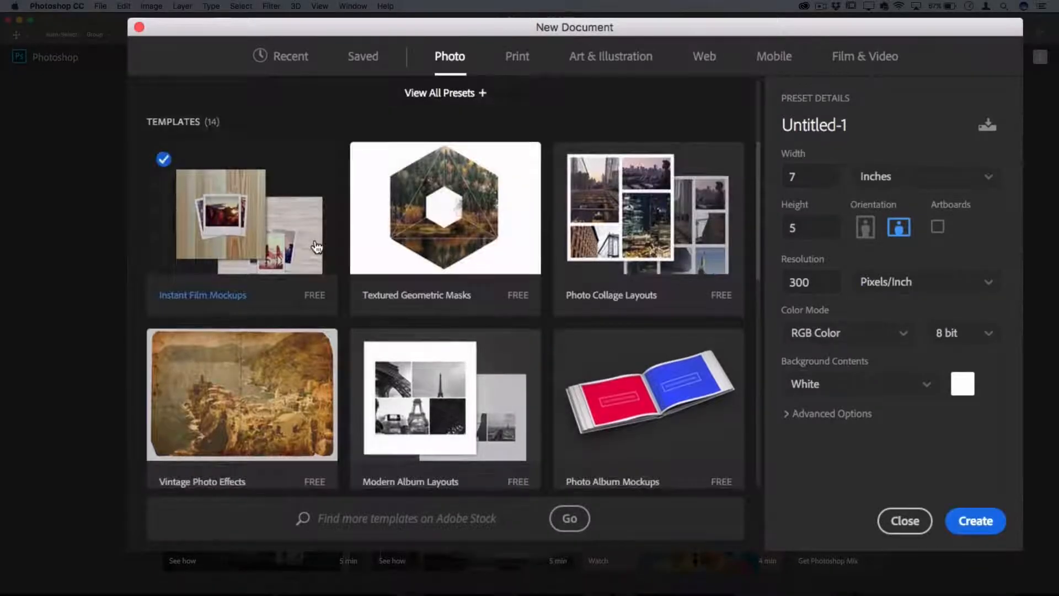
Step: Examine the new-document presets and templates for Photo, Print, Art & Illustration and Web
{"action": "scroll", "coordinate": [315, 243], "scroll_direction": "down", "scroll_amount": 10}
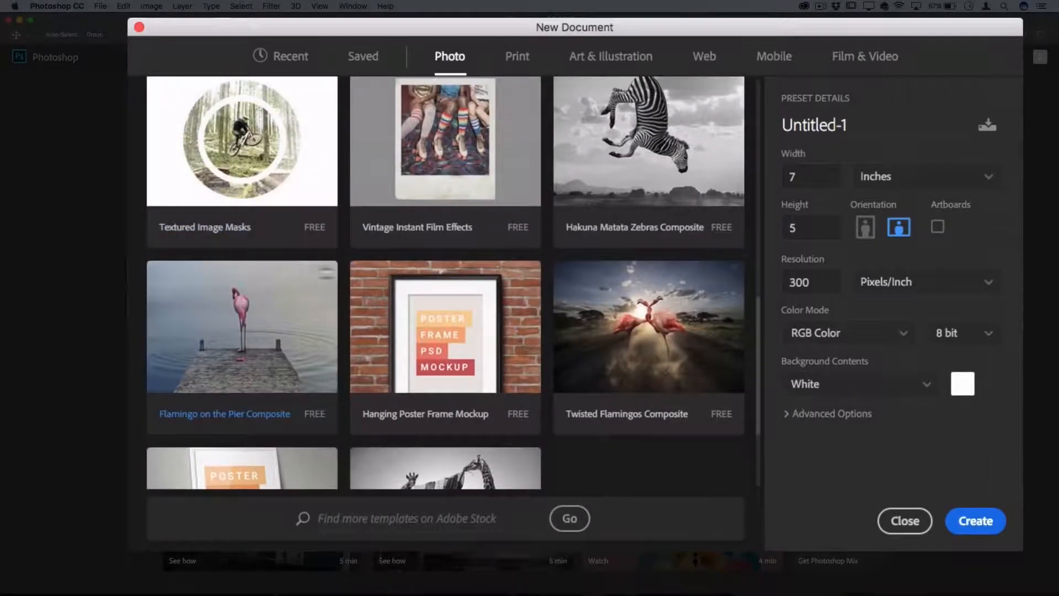
{"action": "scroll", "coordinate": [421, 326], "scroll_direction": "up", "scroll_amount": 8}
{"action": "scroll", "coordinate": [294, 257], "scroll_direction": "up", "scroll_amount": 2}
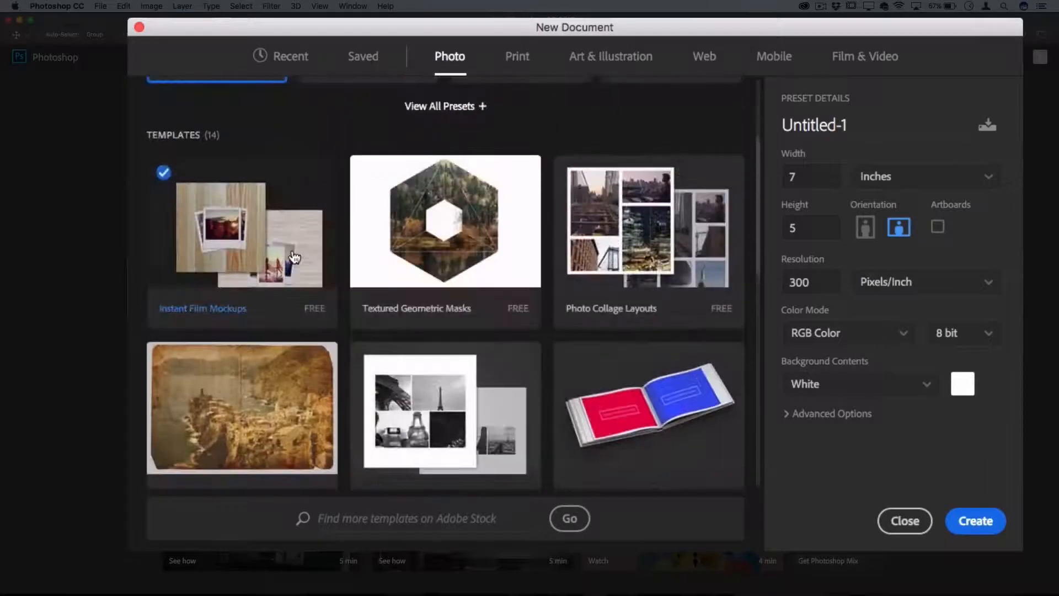
{"action": "left_click", "coordinate": [517, 56]}
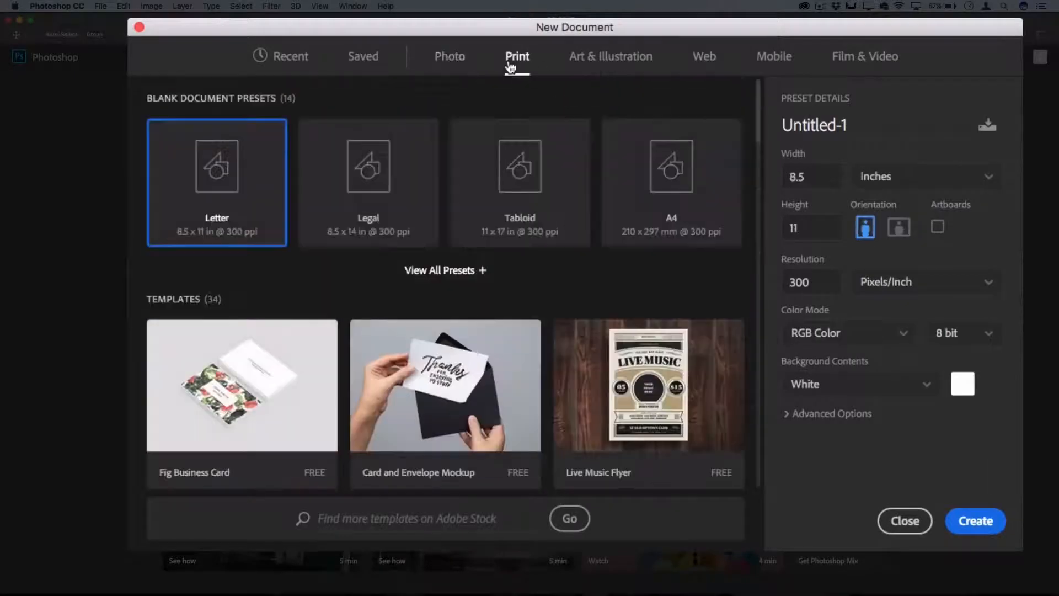
{"action": "scroll", "coordinate": [475, 182], "scroll_direction": "down", "scroll_amount": 1}
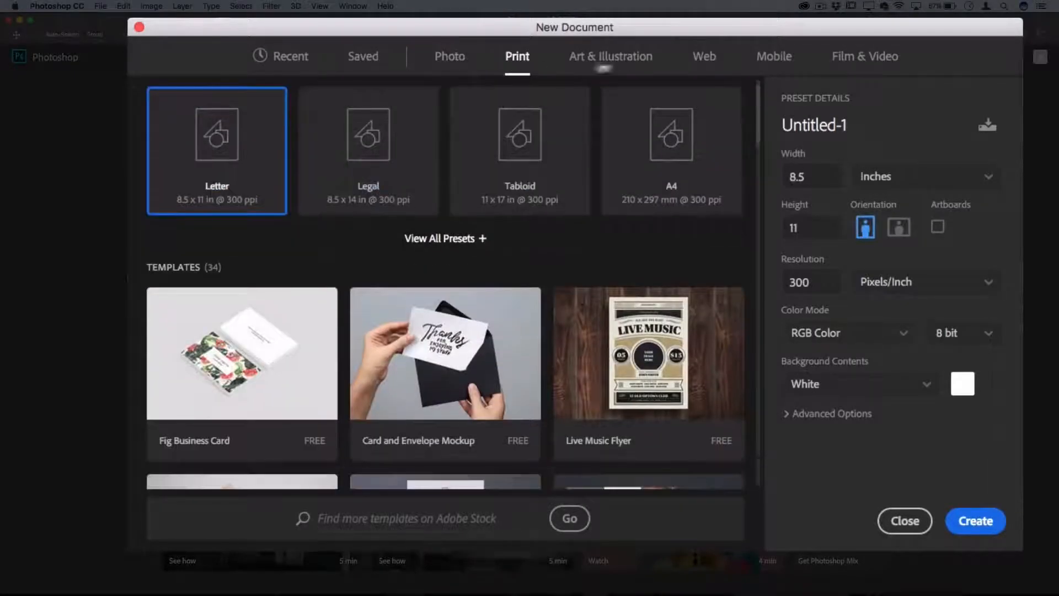
{"action": "left_click", "coordinate": [629, 59]}
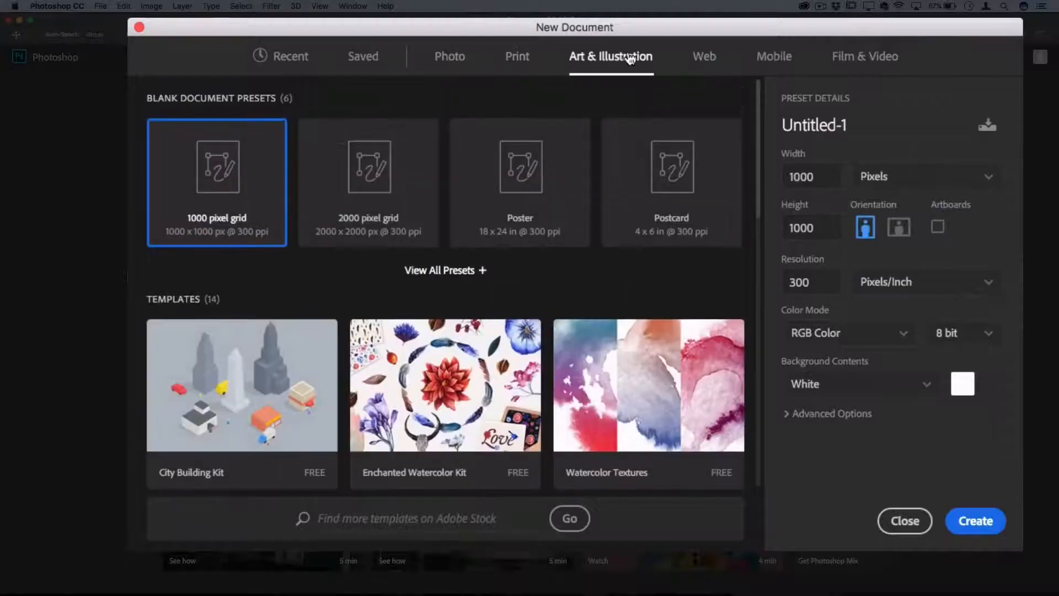
{"action": "left_click", "coordinate": [712, 64]}
{"action": "scroll", "coordinate": [367, 357], "scroll_direction": "down", "scroll_amount": 4}
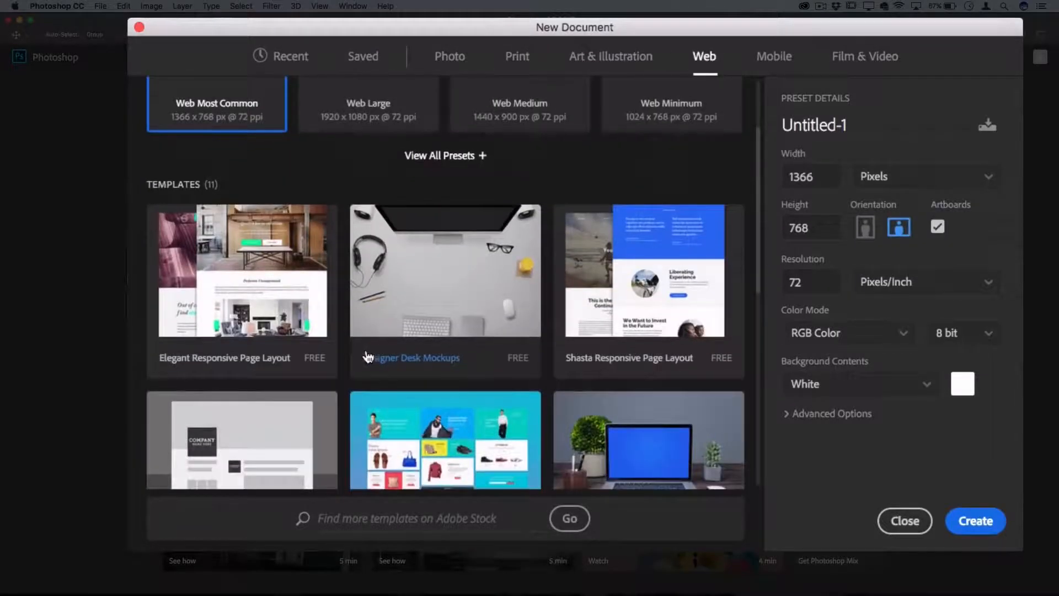
{"action": "scroll", "coordinate": [454, 309], "scroll_direction": "down", "scroll_amount": 9}
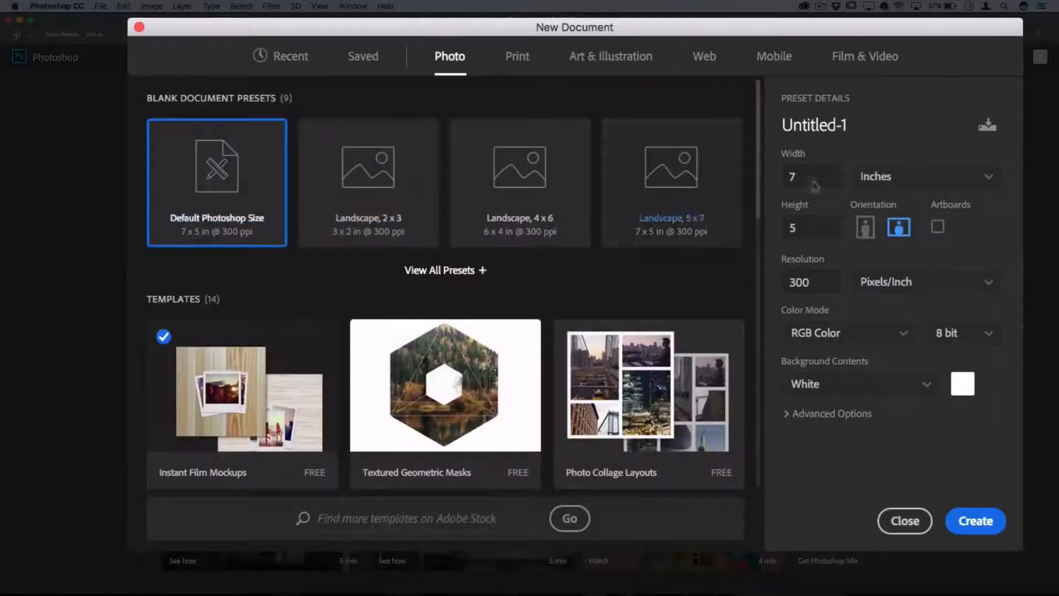
Step: Change the blank document's size units to Pixels and select the width value
{"action": "left_click", "coordinate": [927, 176]}
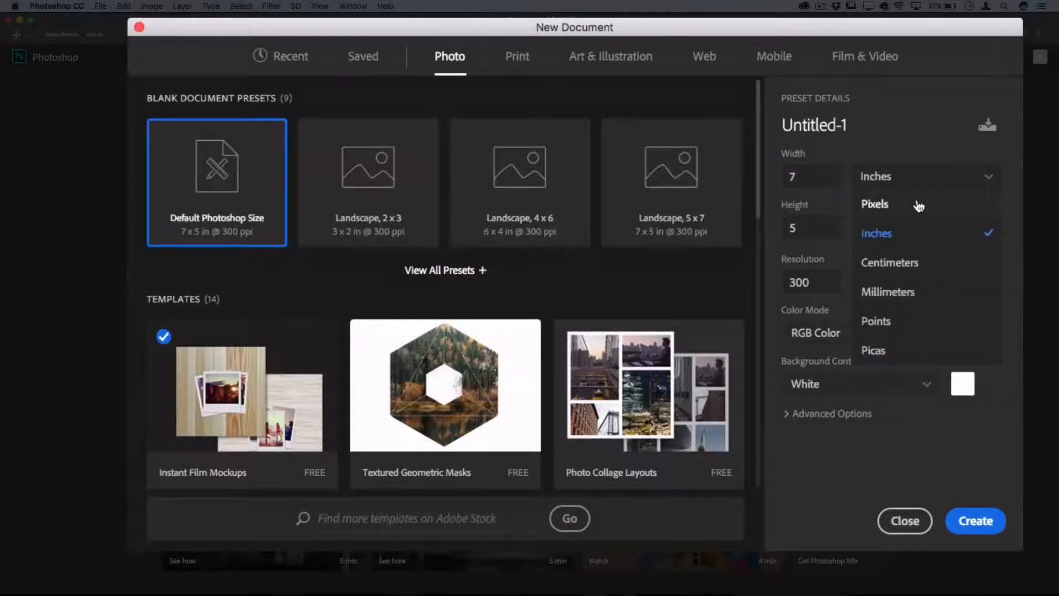
{"action": "left_click", "coordinate": [921, 203]}
{"action": "left_click", "coordinate": [833, 169]}
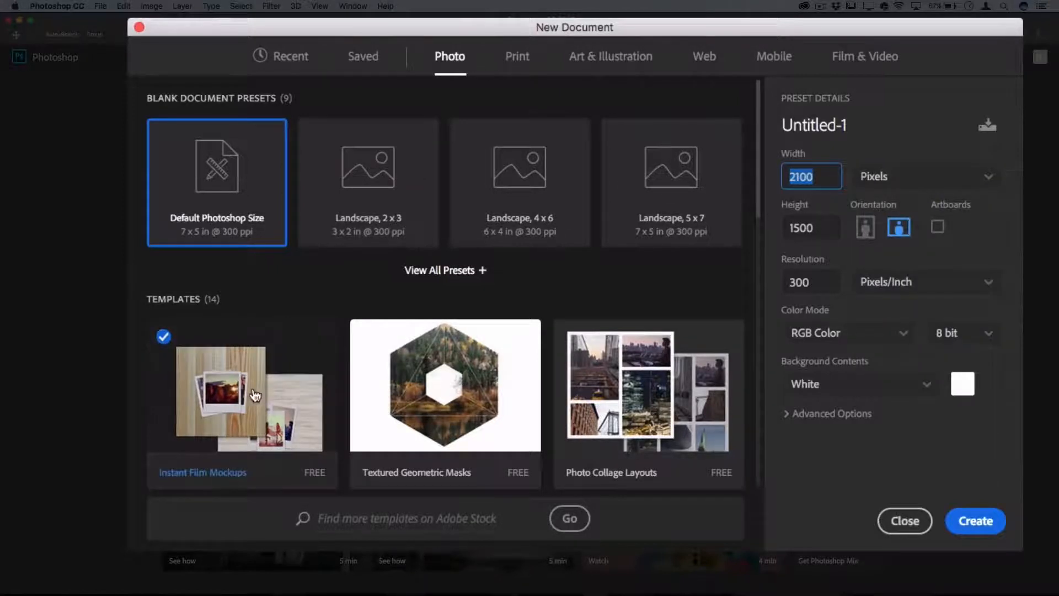
Step: Open the Instant Film Mockups template from the Photo templates
{"action": "scroll", "coordinate": [255, 395], "scroll_direction": "down", "scroll_amount": 3}
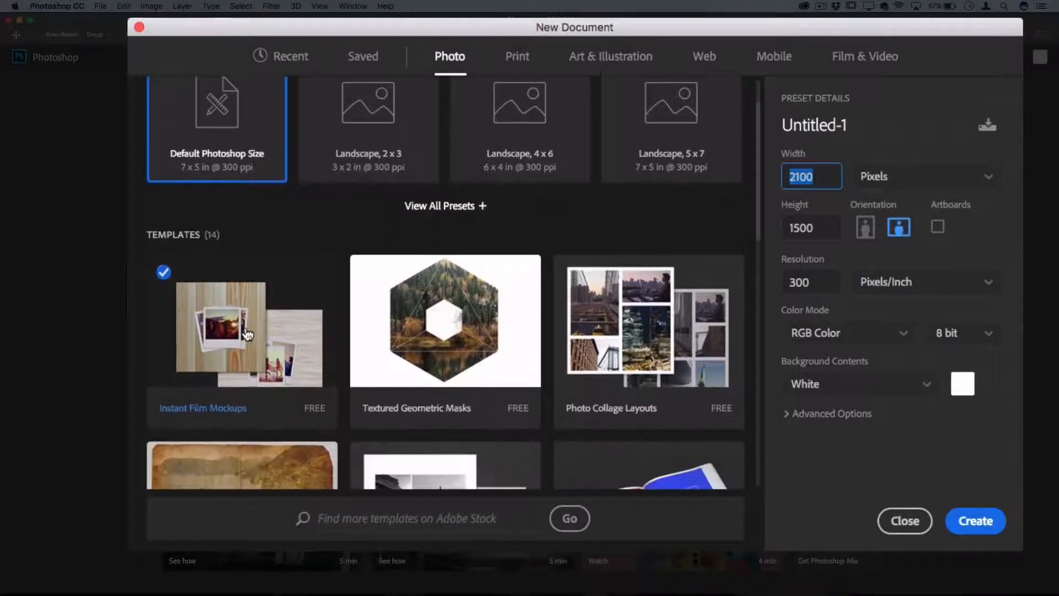
{"action": "left_click", "coordinate": [247, 340]}
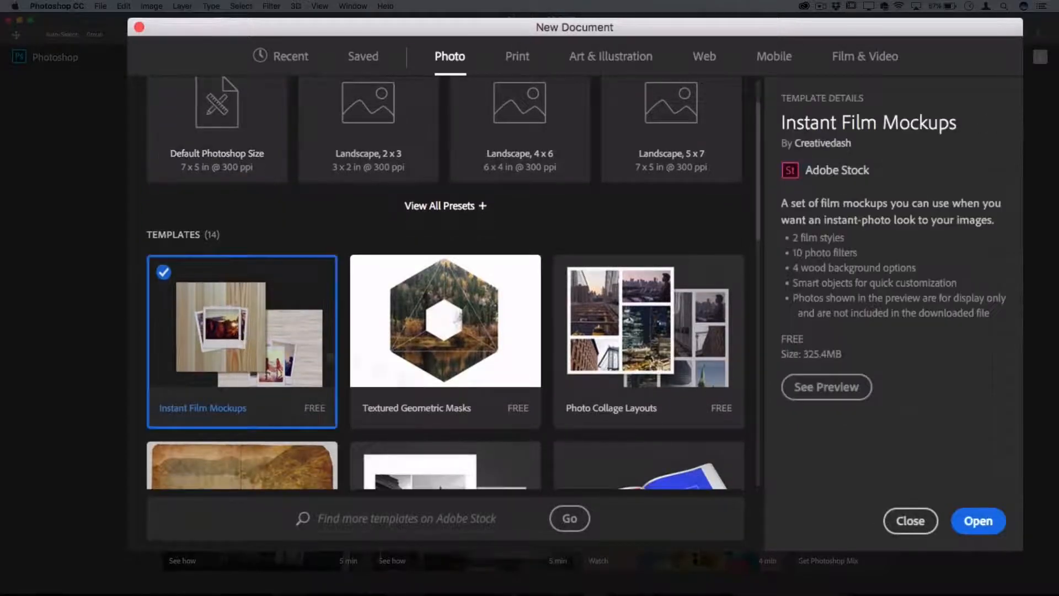
{"action": "left_click", "coordinate": [974, 516]}
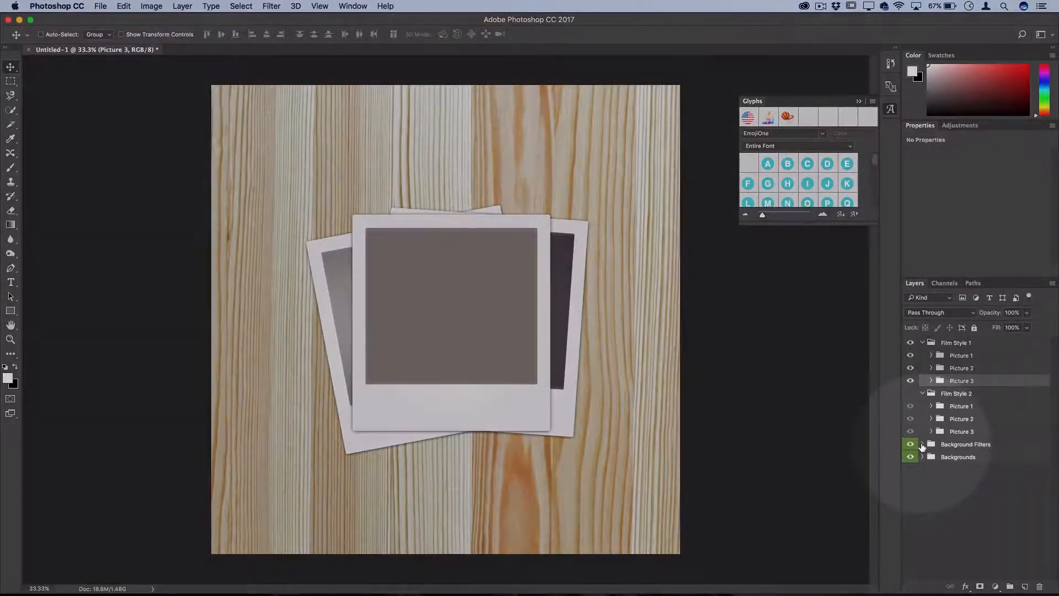
Step: Expand the Background Filters group and preview the Echo filter, switching it on and off again
{"action": "left_click", "coordinate": [922, 444]}
{"action": "scroll", "coordinate": [947, 379], "scroll_direction": "down", "scroll_amount": 1}
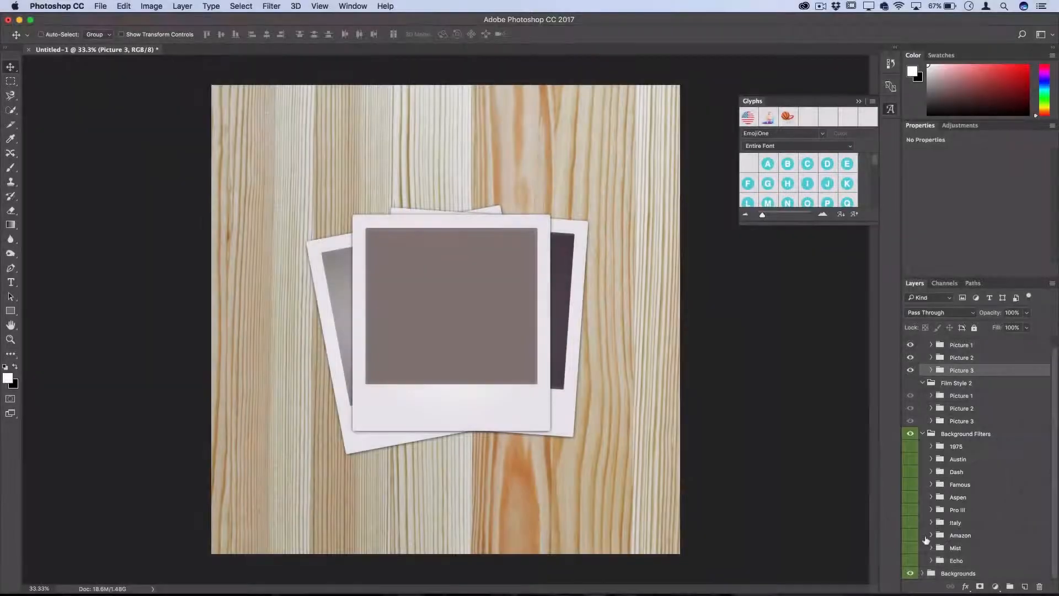
{"action": "left_click", "coordinate": [911, 561]}
{"action": "left_click", "coordinate": [911, 561]}
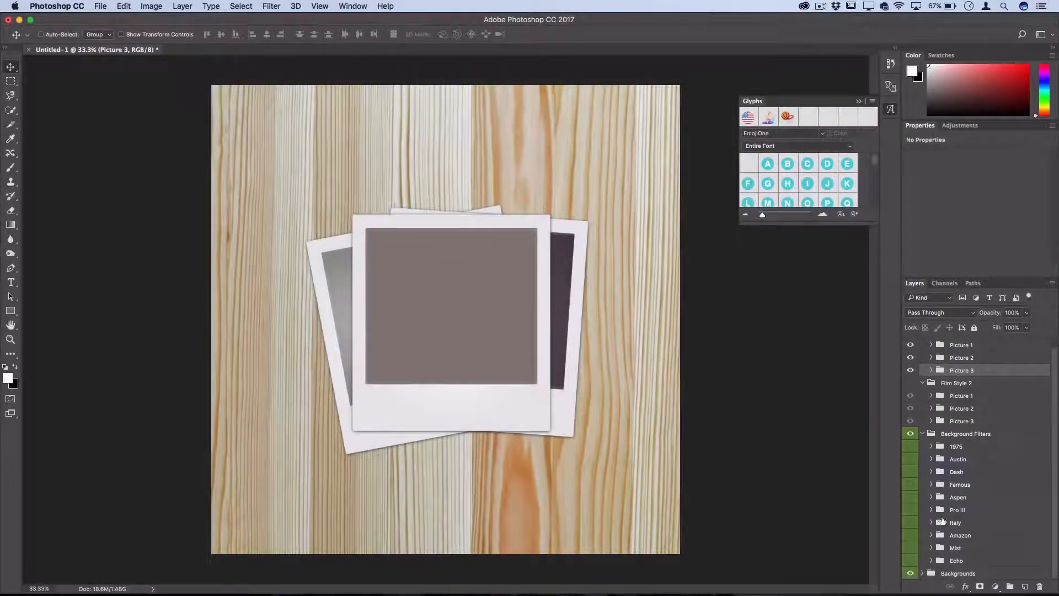
Step: Expand the Backgrounds group, hide Wood 1 and show Wood 2 as the mockup's background
{"action": "left_click", "coordinate": [923, 574]}
{"action": "scroll", "coordinate": [916, 529], "scroll_direction": "down", "scroll_amount": 6}
{"action": "left_click", "coordinate": [911, 504]}
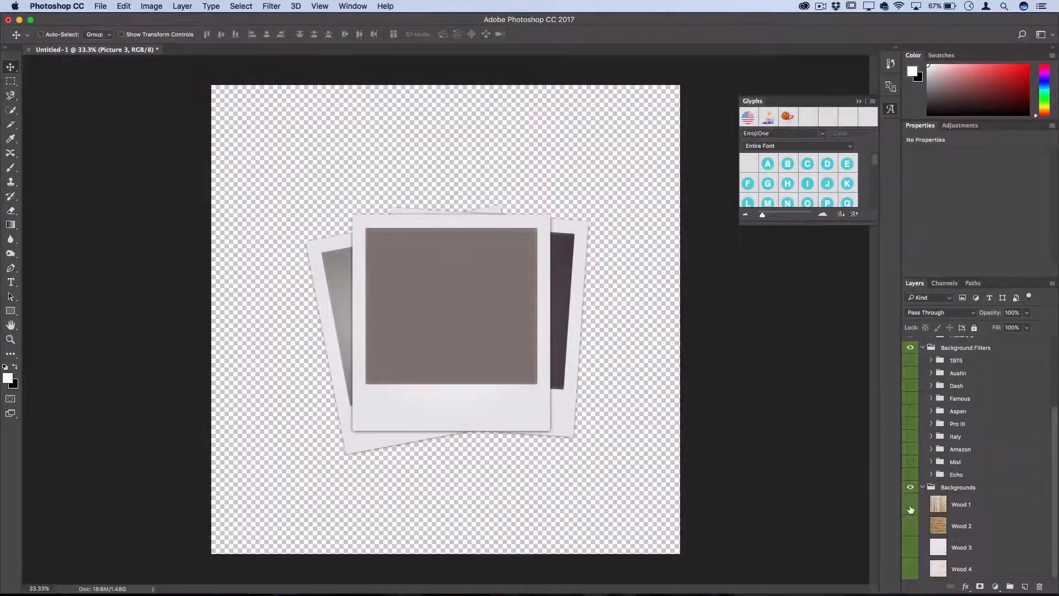
{"action": "left_click", "coordinate": [910, 525]}
{"action": "left_click", "coordinate": [820, 350]}
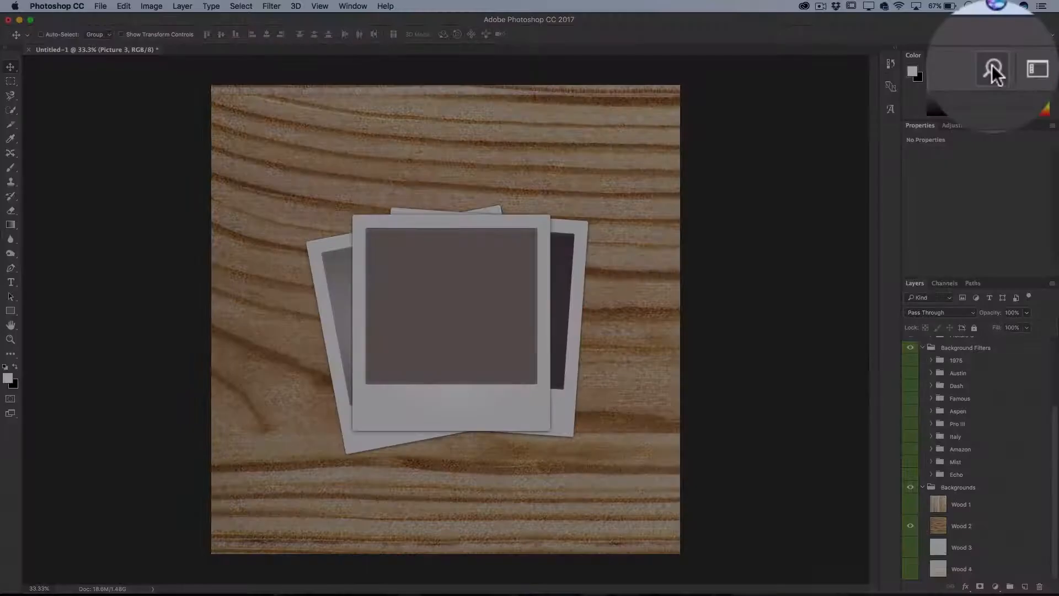
Step: Open the in-app search and look up "lasso" across all content
{"action": "left_click", "coordinate": [1023, 35]}
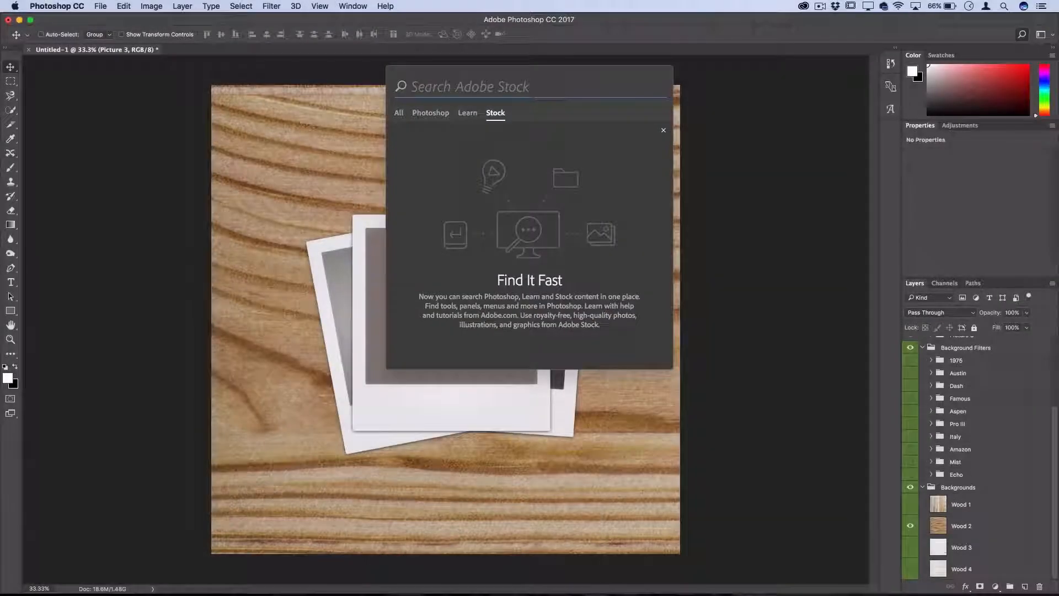
{"action": "key", "text": "Escape"}
{"action": "left_click", "coordinate": [124, 6]}
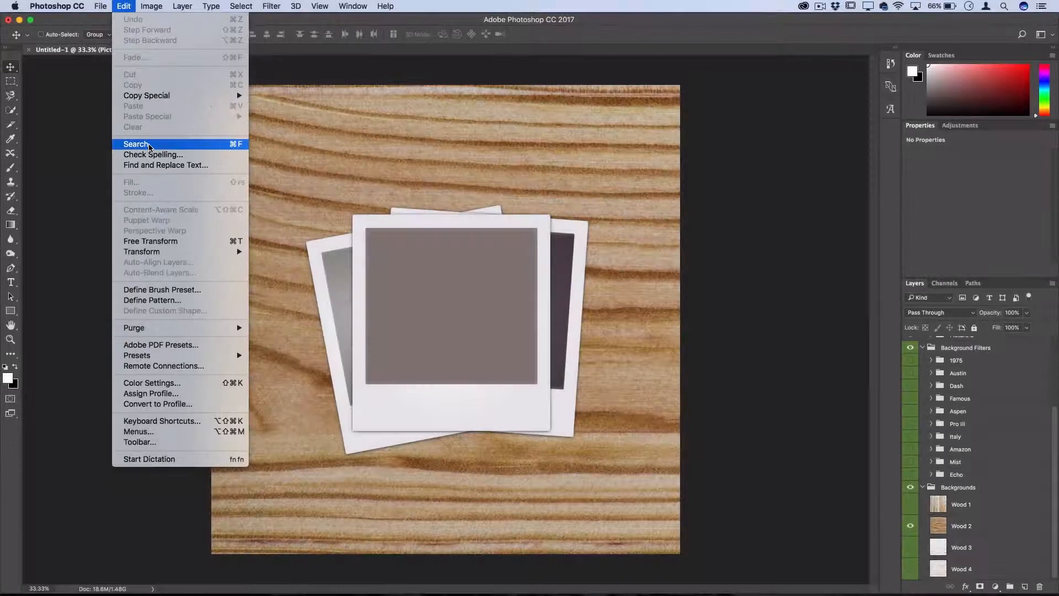
{"action": "left_click", "coordinate": [147, 144]}
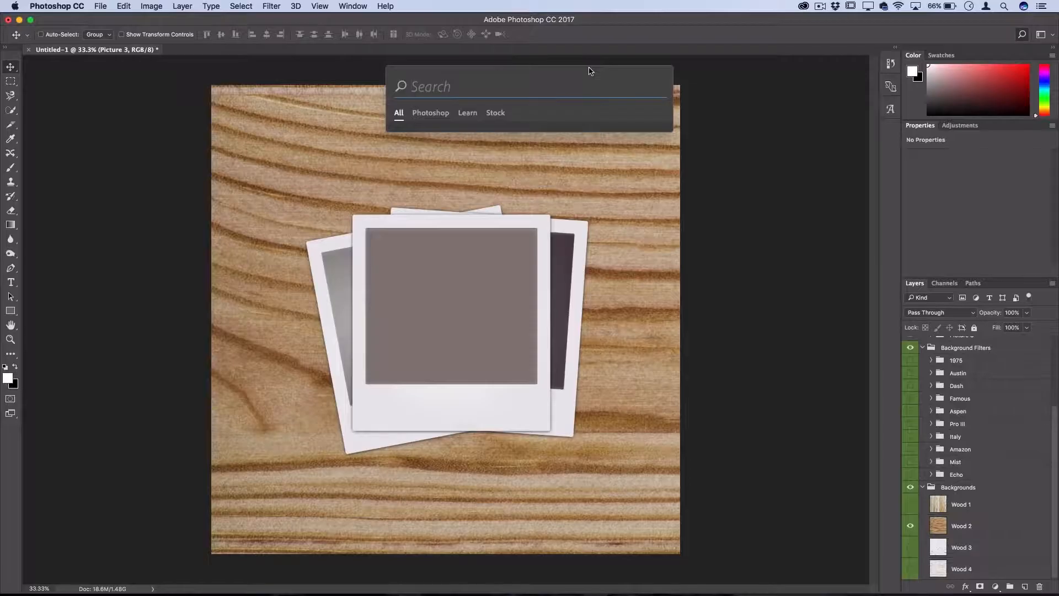
{"action": "type", "text": "lasso"}
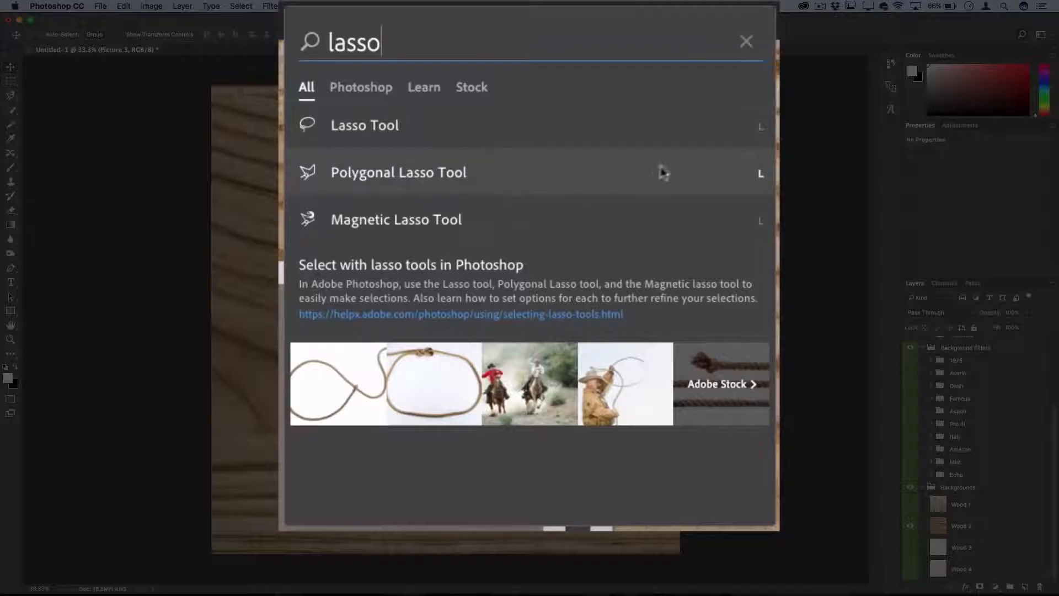
Step: Examine the lasso results limited to Photoshop and to Stock, and return to the results for all content
{"action": "left_click", "coordinate": [362, 87]}
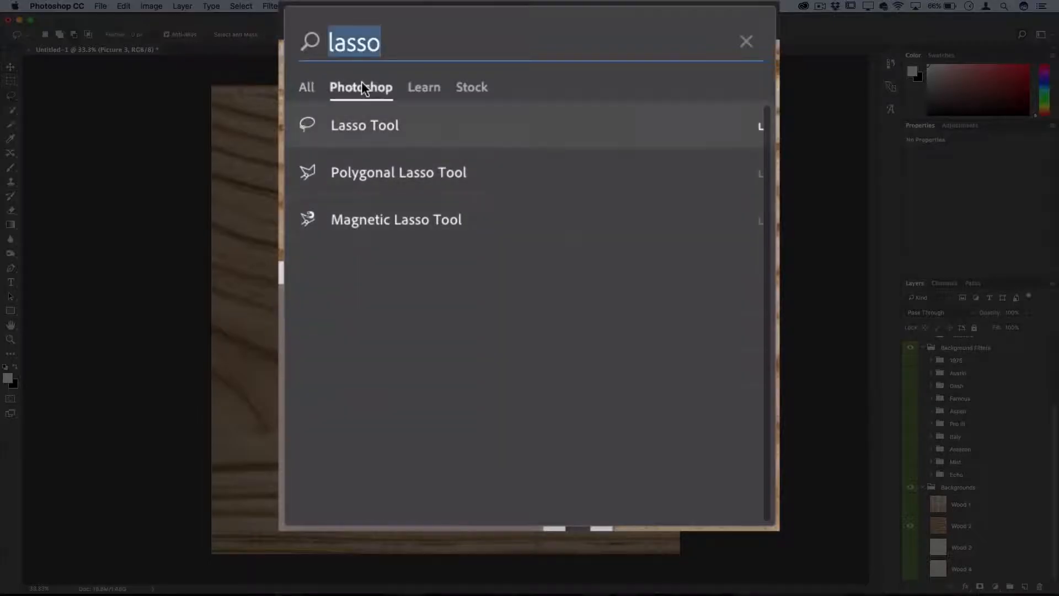
{"action": "left_click", "coordinate": [472, 87]}
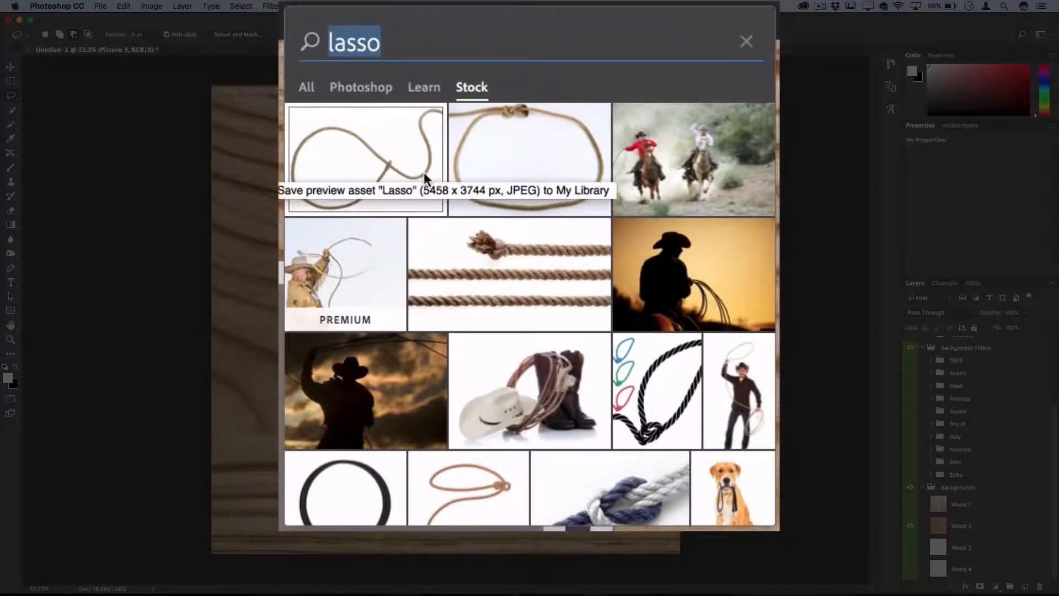
{"action": "scroll", "coordinate": [424, 171], "scroll_direction": "down", "scroll_amount": 5}
{"action": "scroll", "coordinate": [424, 171], "scroll_direction": "up", "scroll_amount": 5}
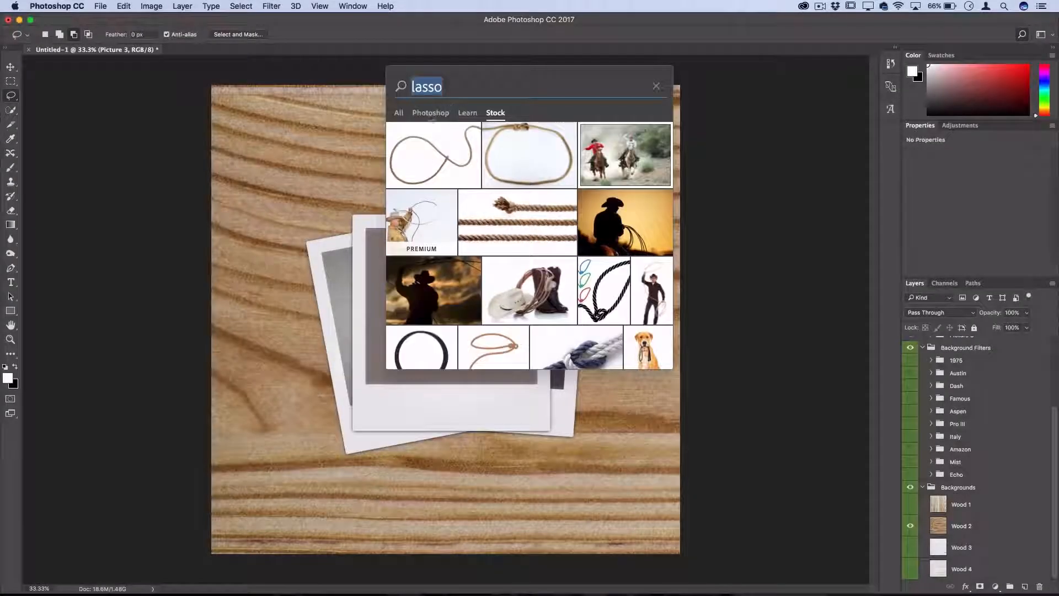
{"action": "left_click", "coordinate": [403, 117]}
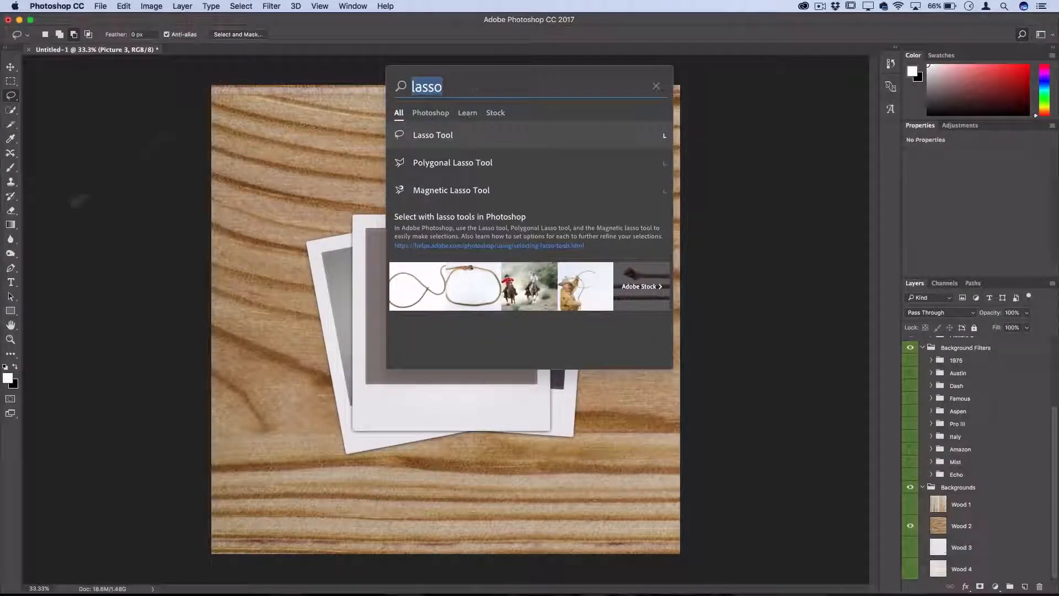
Step: Search for "pen" to activate the Pen tool, and search for "typ" to switch to the Type tool
{"action": "type", "text": "pen"}
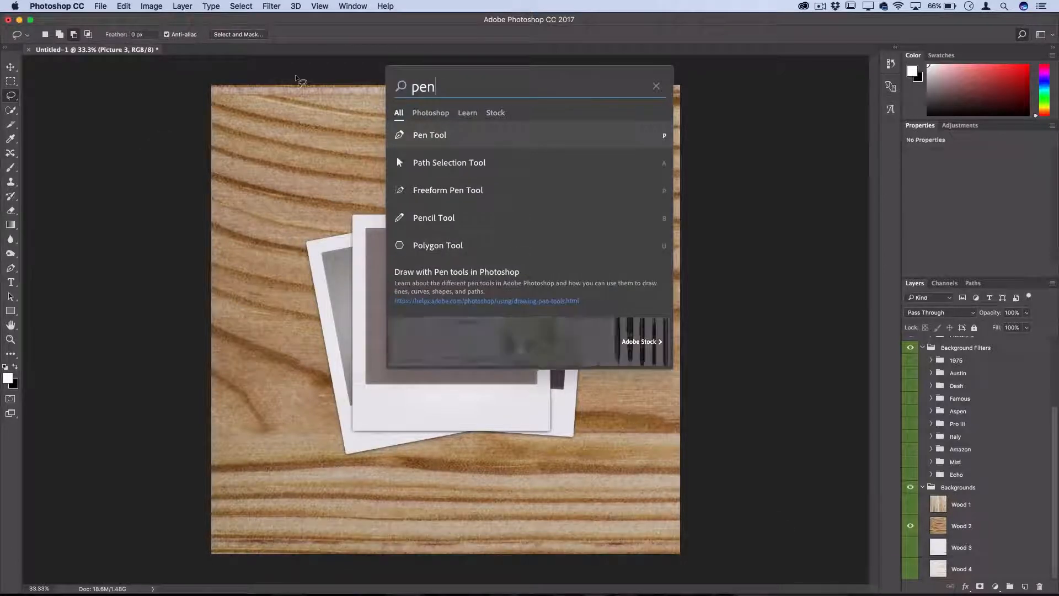
{"action": "key", "text": "Return"}
{"action": "key", "text": "super+f"}
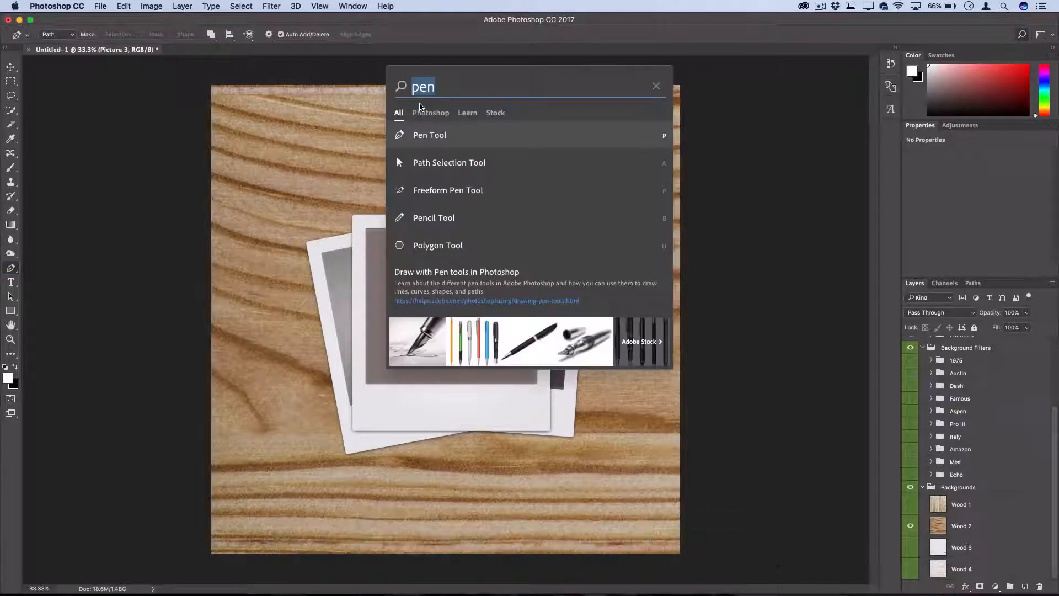
{"action": "type", "text": "typ"}
{"action": "key", "text": "Return"}
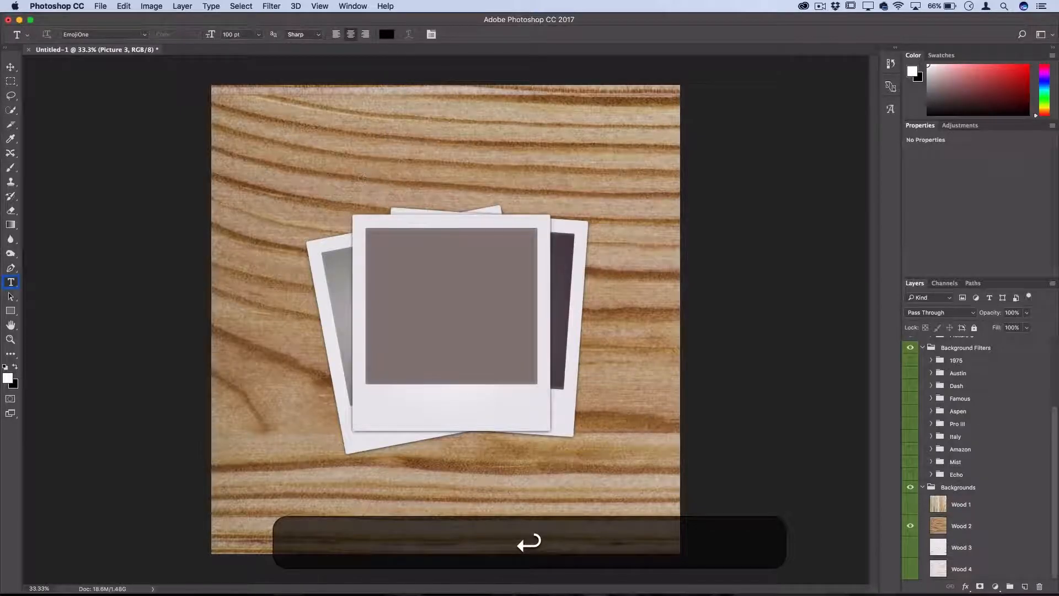
Step: Add the text "hello" in the Trajan Color font above the photo frames and center it over them
{"action": "left_click", "coordinate": [333, 155]}
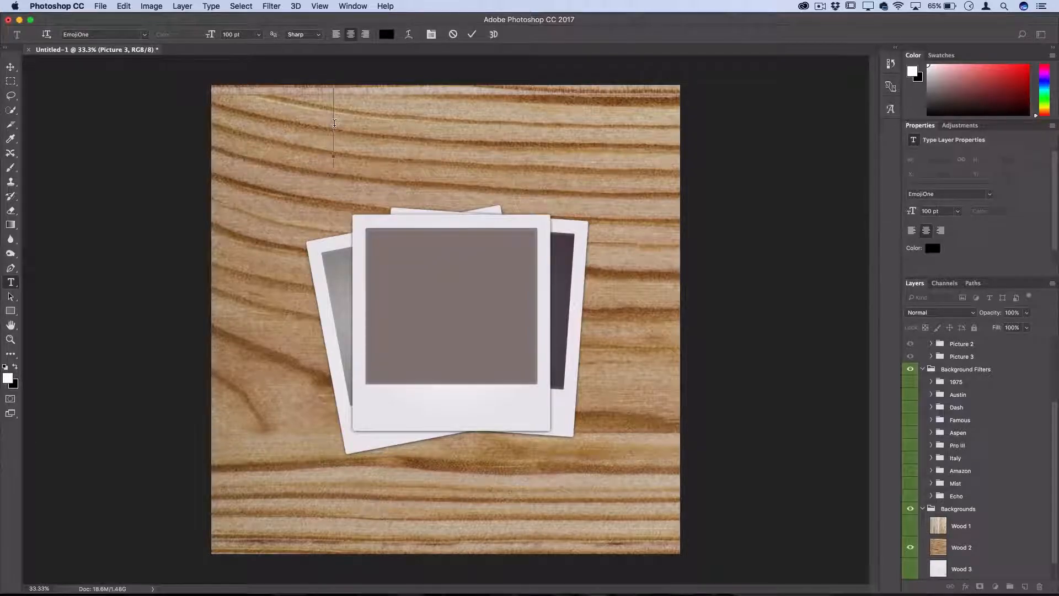
{"action": "left_click", "coordinate": [138, 35]}
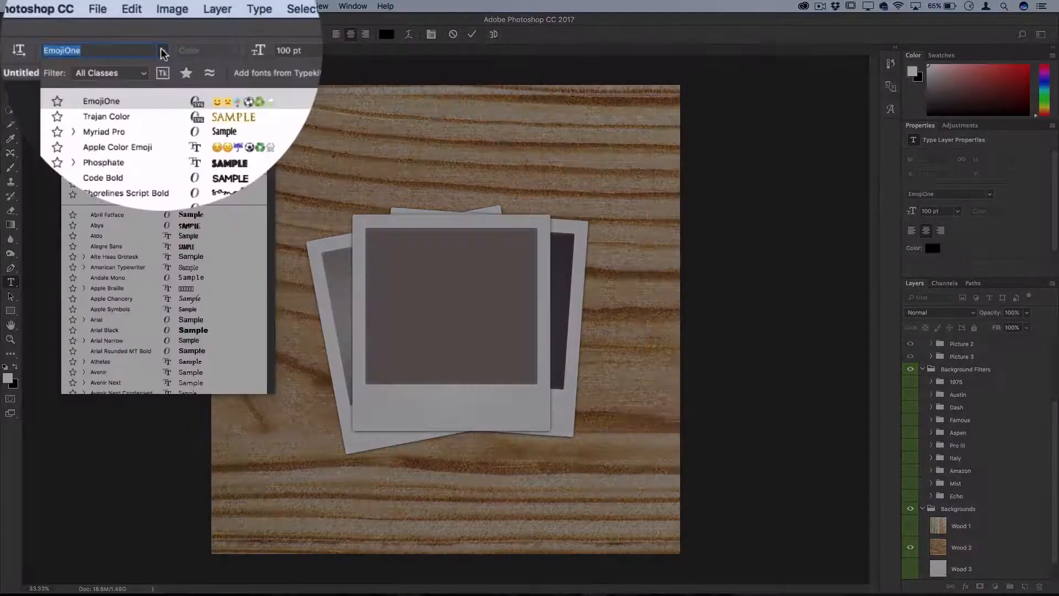
{"action": "left_click", "coordinate": [131, 79]}
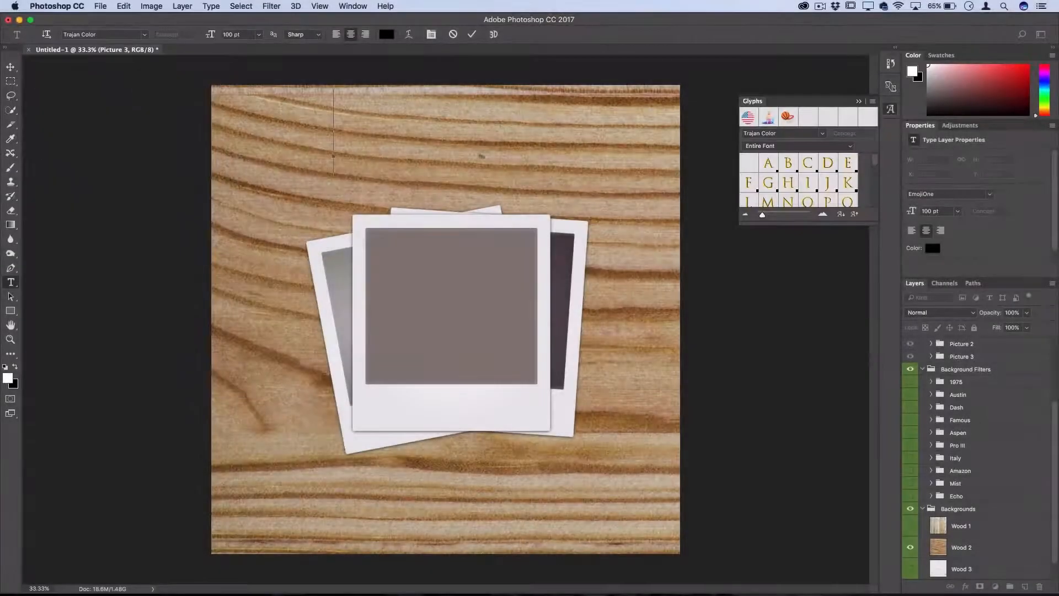
{"action": "type", "text": "hello"}
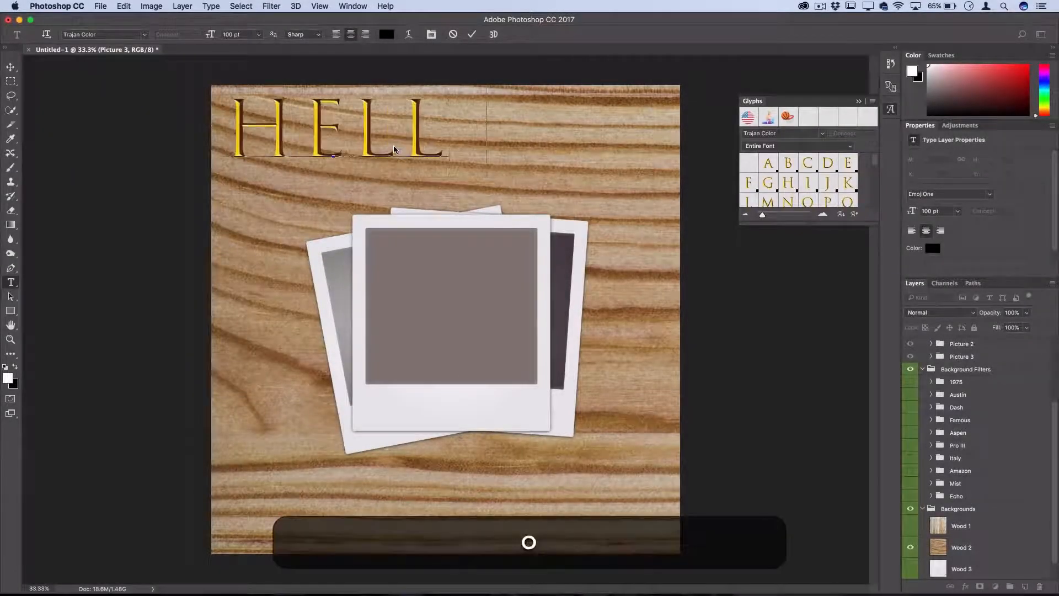
{"action": "left_click", "coordinate": [11, 68]}
{"action": "left_click_drag", "start_coordinate": [377, 181], "coordinate": [477, 191]}
Step: Replace the final O of the "hello" text with its green alternate glyph
{"action": "left_click", "coordinate": [10, 282]}
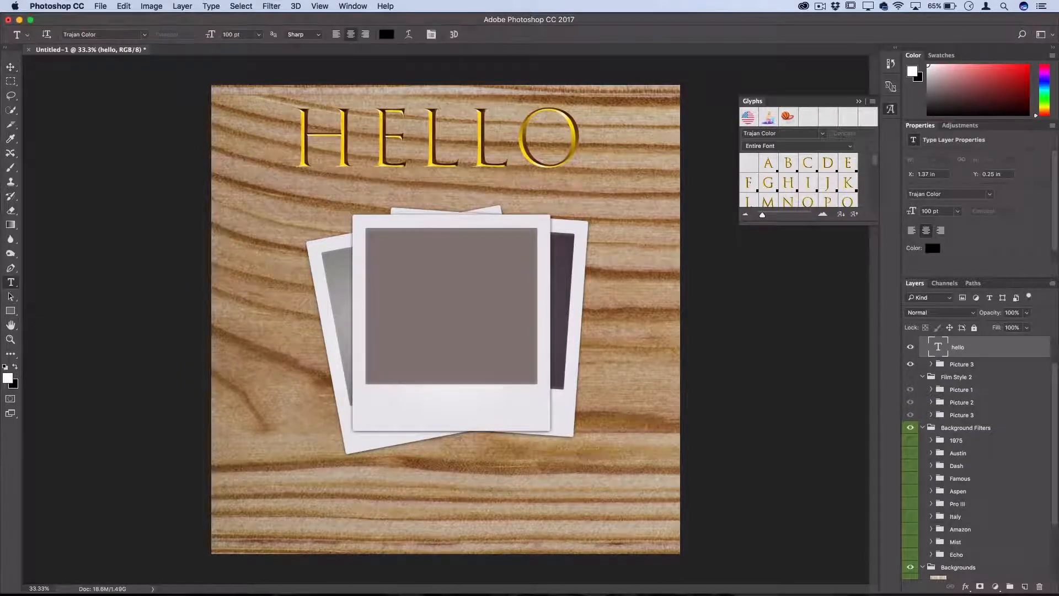
{"action": "left_click_drag", "start_coordinate": [585, 150], "coordinate": [516, 148]}
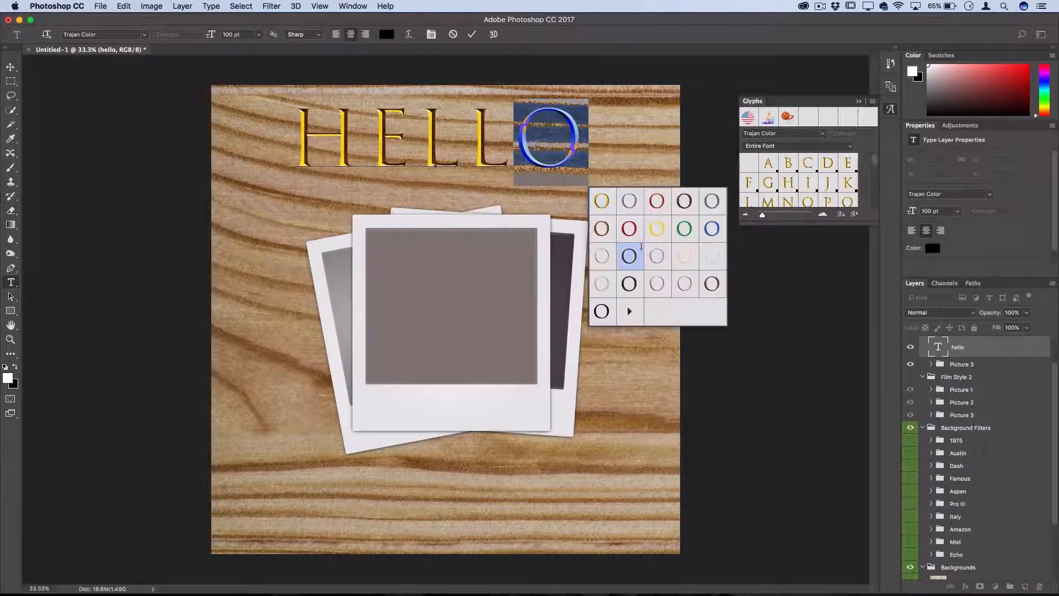
{"action": "left_click", "coordinate": [684, 229]}
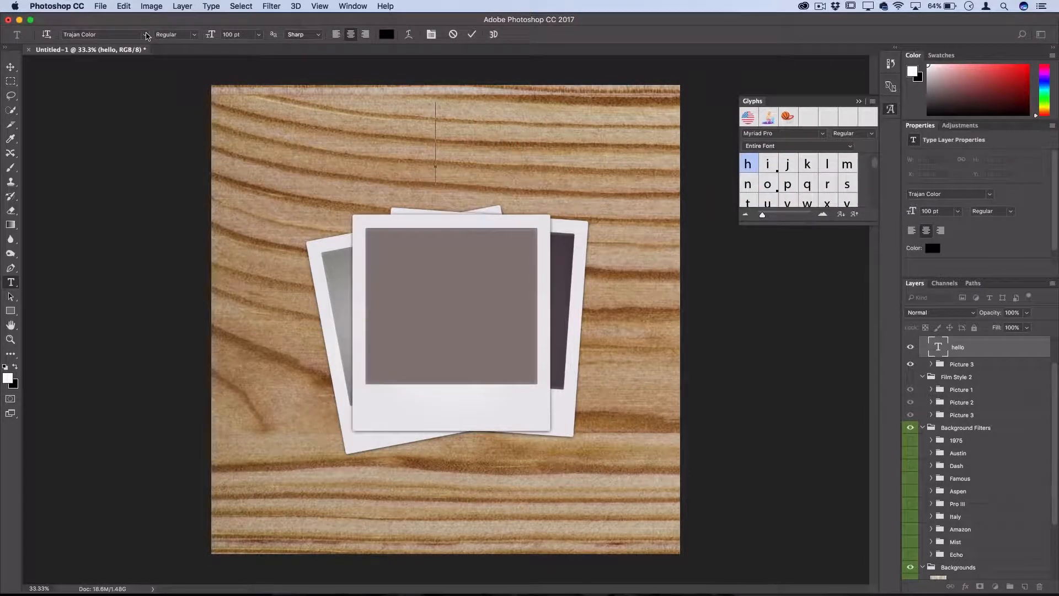
Step: Set the font of the emptied text layer to EmojiOne
{"action": "left_click", "coordinate": [145, 34]}
{"action": "left_click", "coordinate": [215, 198]}
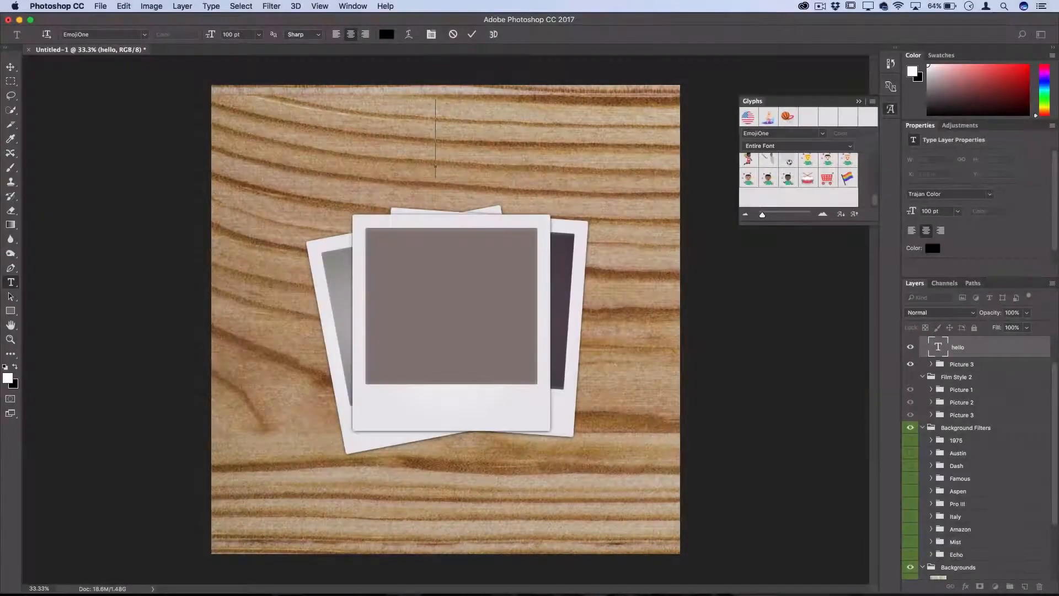
Step: Insert the light-skinned fist, Mrs. Claus, Vanuatu flag and juggler emoji glyphs into the text layer above the photo frames
{"action": "scroll", "coordinate": [816, 183], "scroll_direction": "up", "scroll_amount": 10}
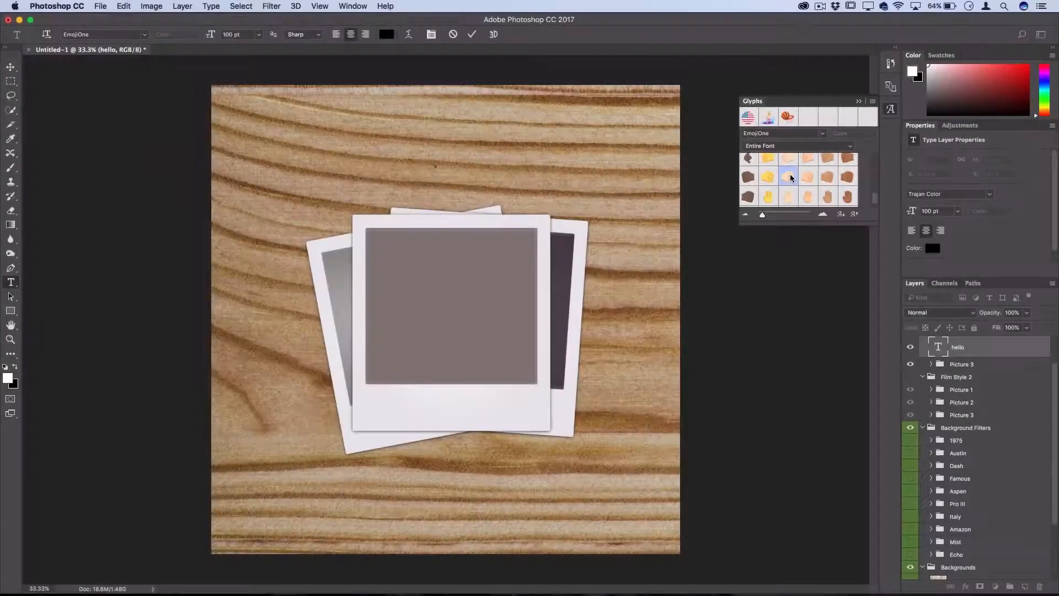
{"action": "double_click", "coordinate": [788, 172]}
{"action": "scroll", "coordinate": [791, 181], "scroll_direction": "down", "scroll_amount": 5}
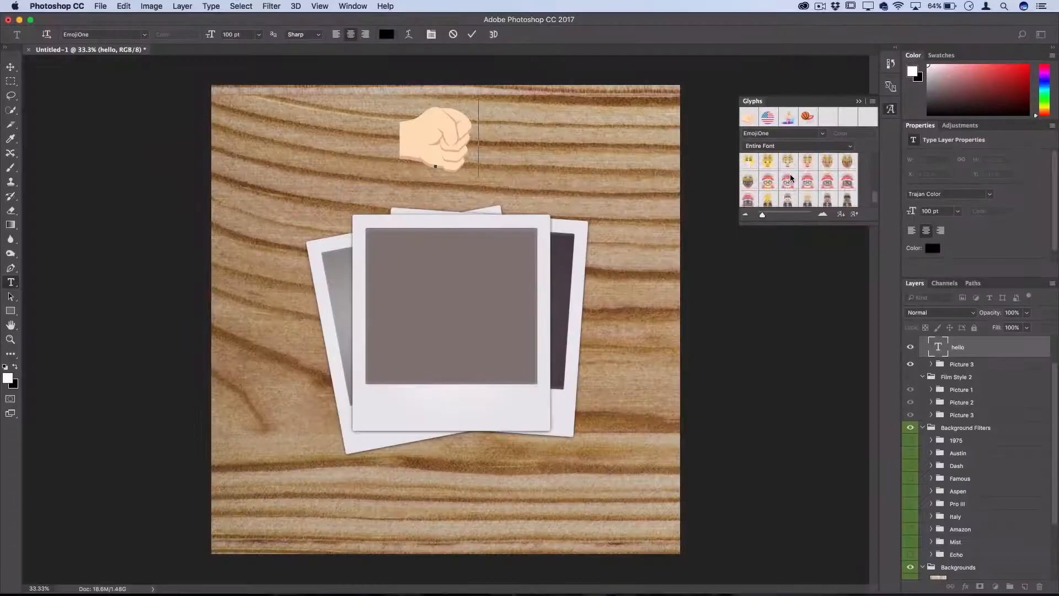
{"action": "double_click", "coordinate": [790, 188]}
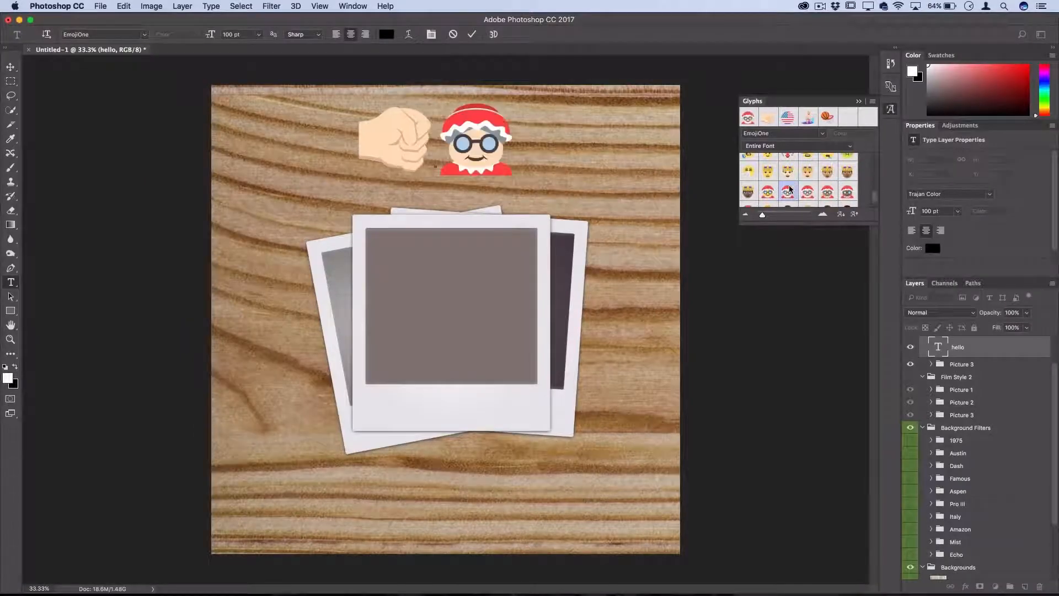
{"action": "scroll", "coordinate": [802, 188], "scroll_direction": "down", "scroll_amount": 10}
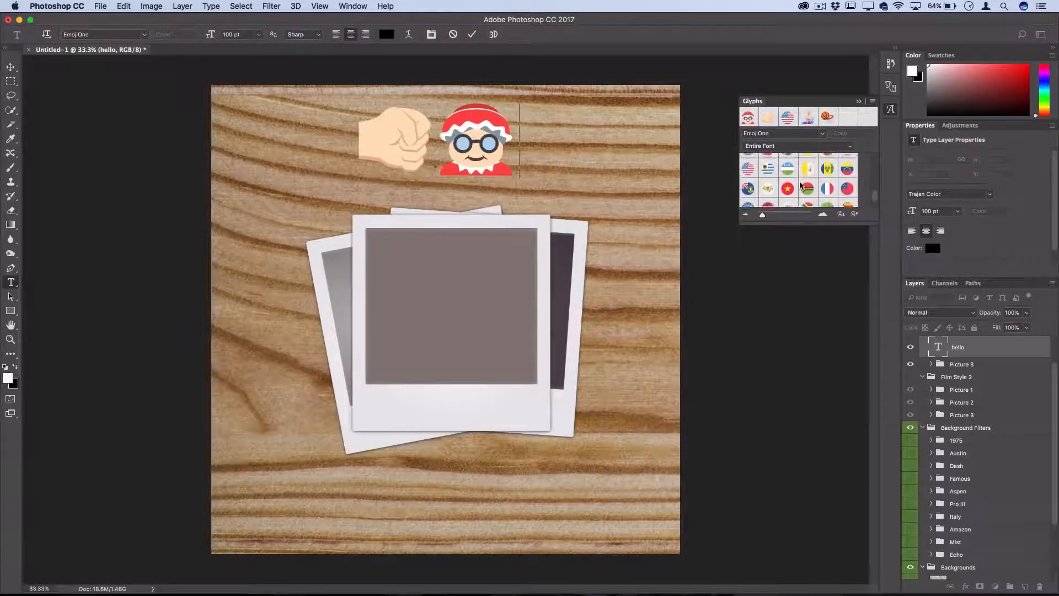
{"action": "double_click", "coordinate": [815, 187]}
{"action": "scroll", "coordinate": [792, 187], "scroll_direction": "up", "scroll_amount": 5}
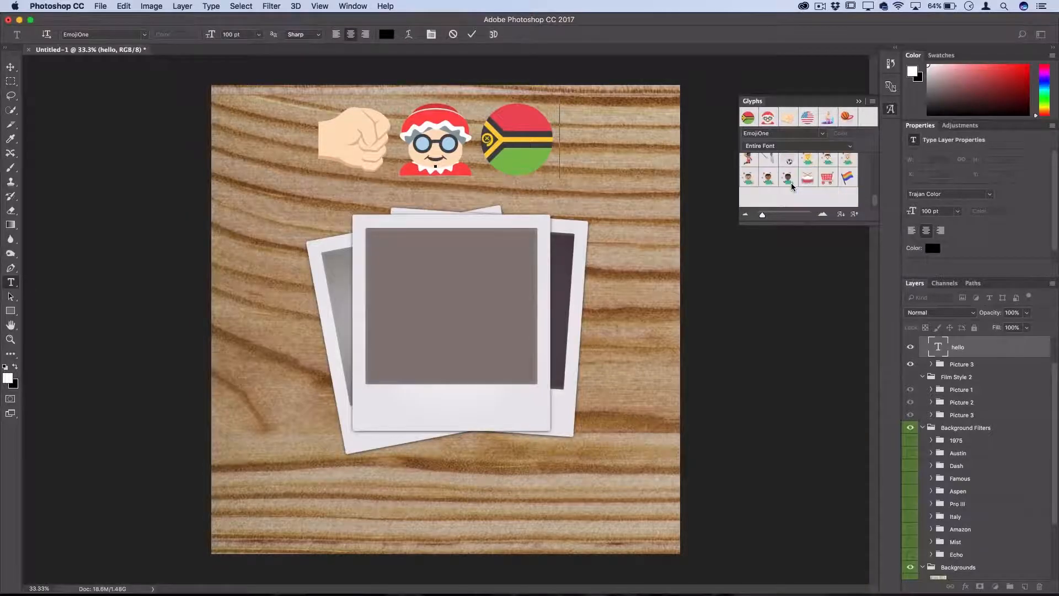
{"action": "double_click", "coordinate": [768, 179]}
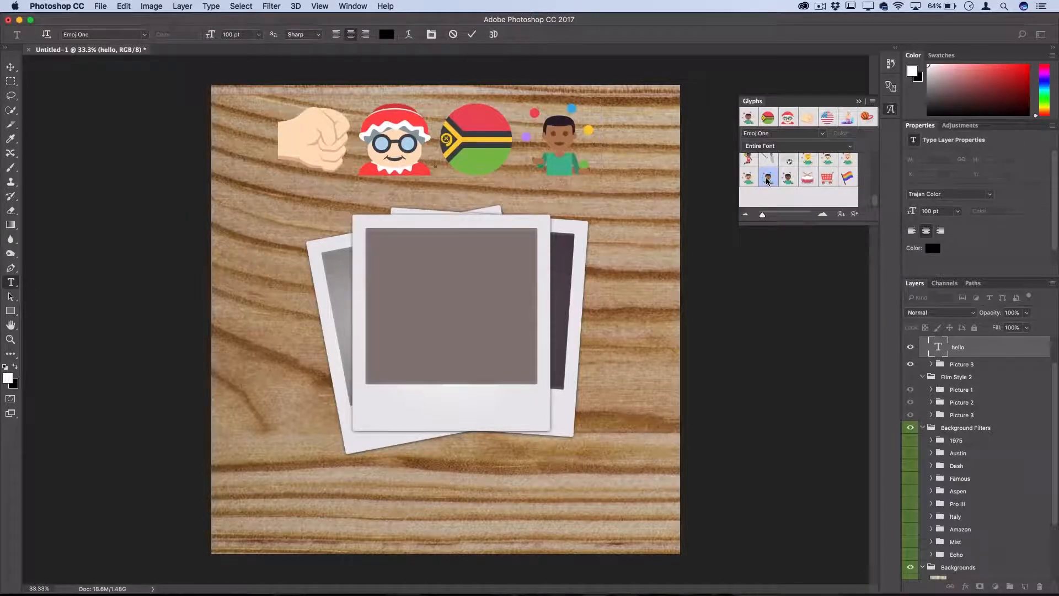
{"action": "left_click", "coordinate": [10, 67]}
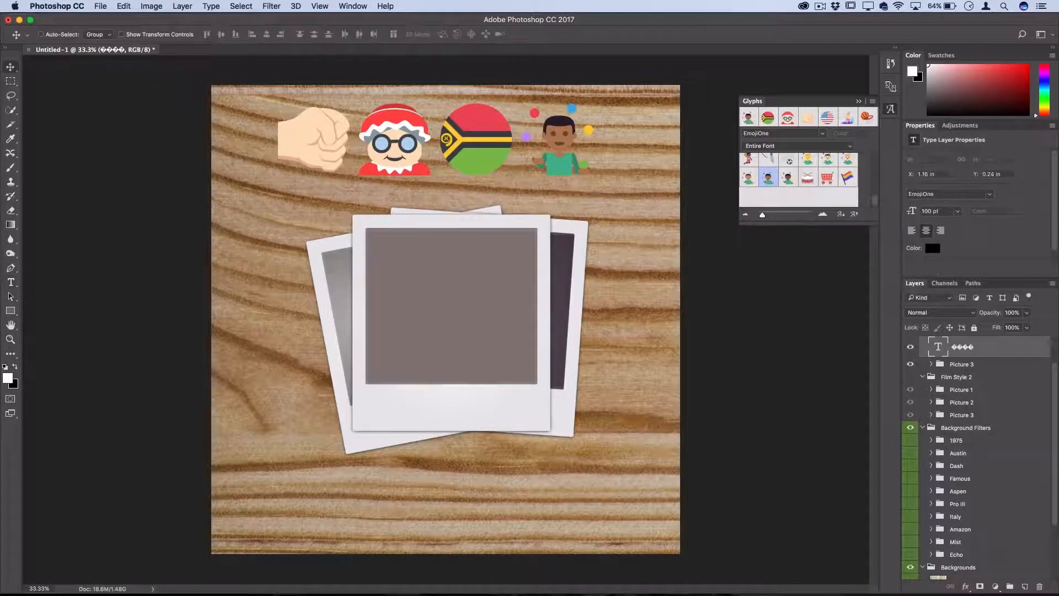
{"action": "left_click_drag", "start_coordinate": [553, 206], "coordinate": [563, 207]}
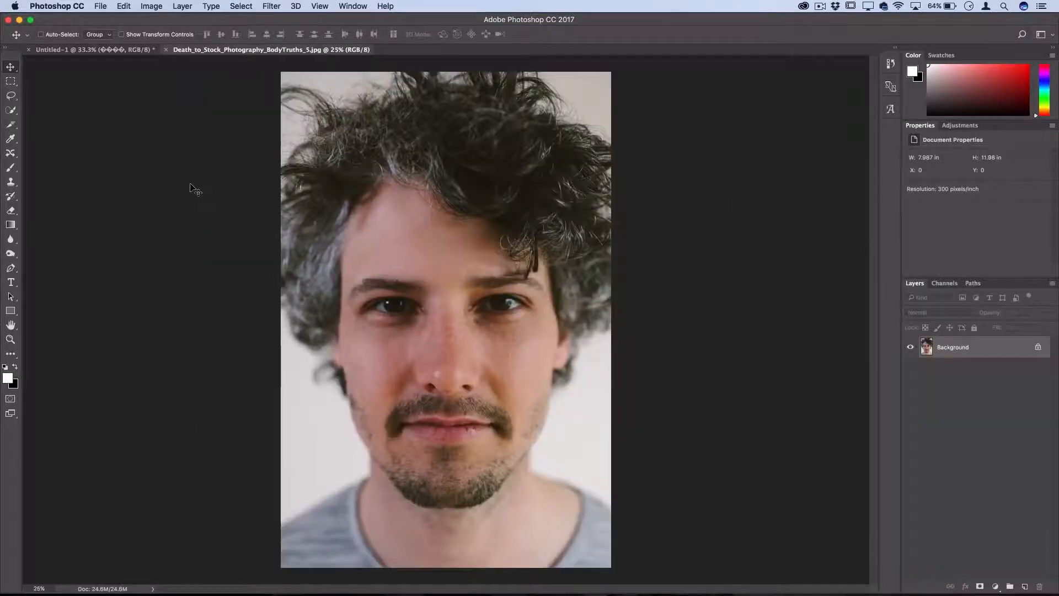
Step: Open Liquify on the portrait photo and set Eye Size to 100 for the left eye, -13 for the right, and Eye Distance to 100
{"action": "left_click", "coordinate": [269, 6]}
{"action": "left_click", "coordinate": [293, 98]}
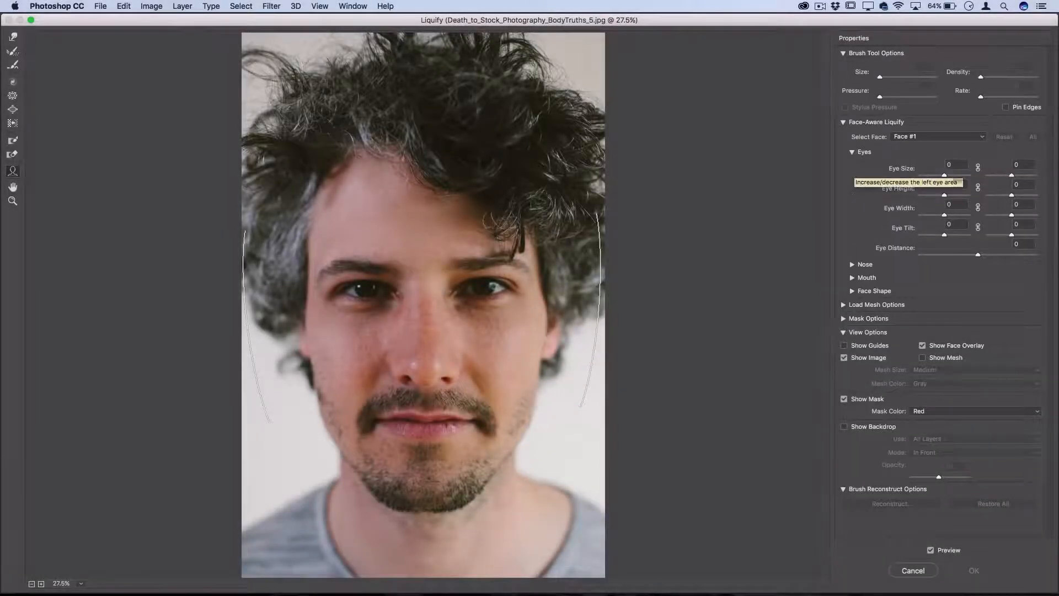
{"action": "left_click", "coordinate": [852, 152]}
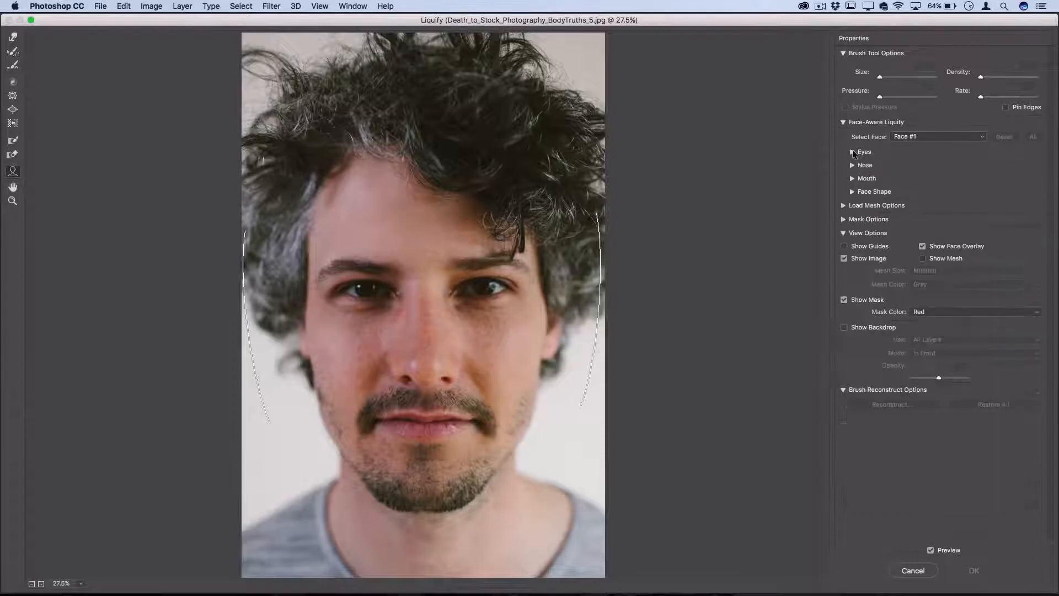
{"action": "left_click", "coordinate": [852, 151]}
{"action": "left_click_drag", "start_coordinate": [944, 174], "coordinate": [1026, 171]}
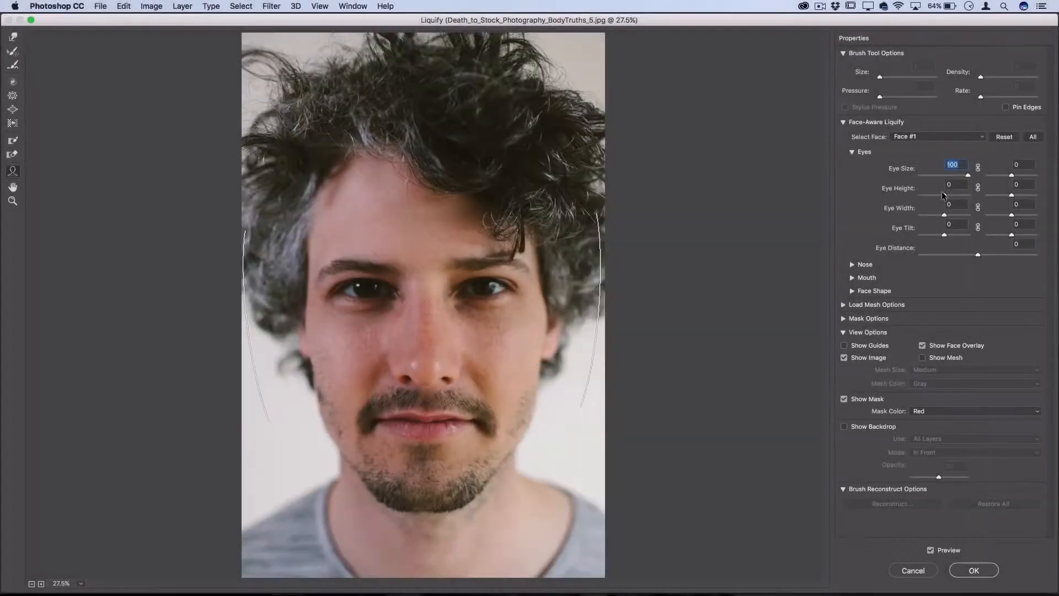
{"action": "left_click", "coordinate": [1008, 175]}
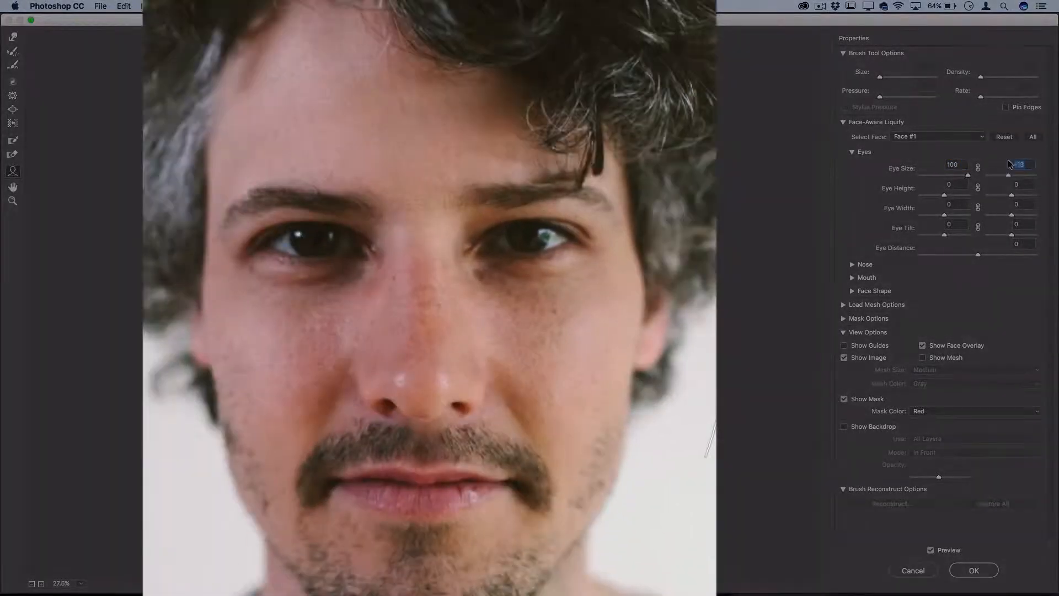
{"action": "left_click_drag", "start_coordinate": [980, 255], "coordinate": [1046, 258]}
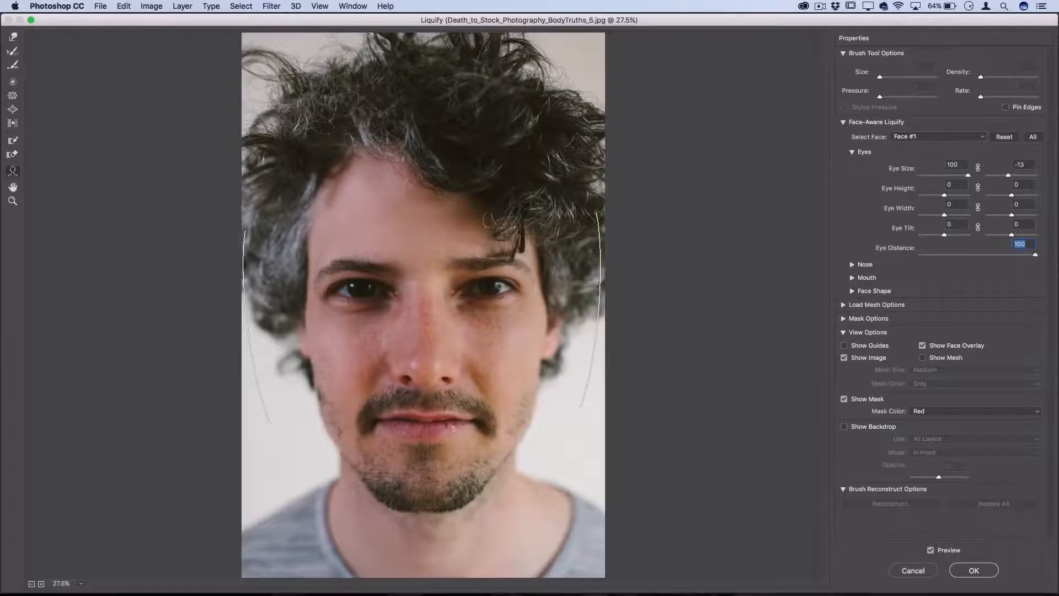
Step: Set Nose Height and Smile to 100, increase the Upper Lip, and apply the Liquify changes to the portrait
{"action": "left_click", "coordinate": [852, 263]}
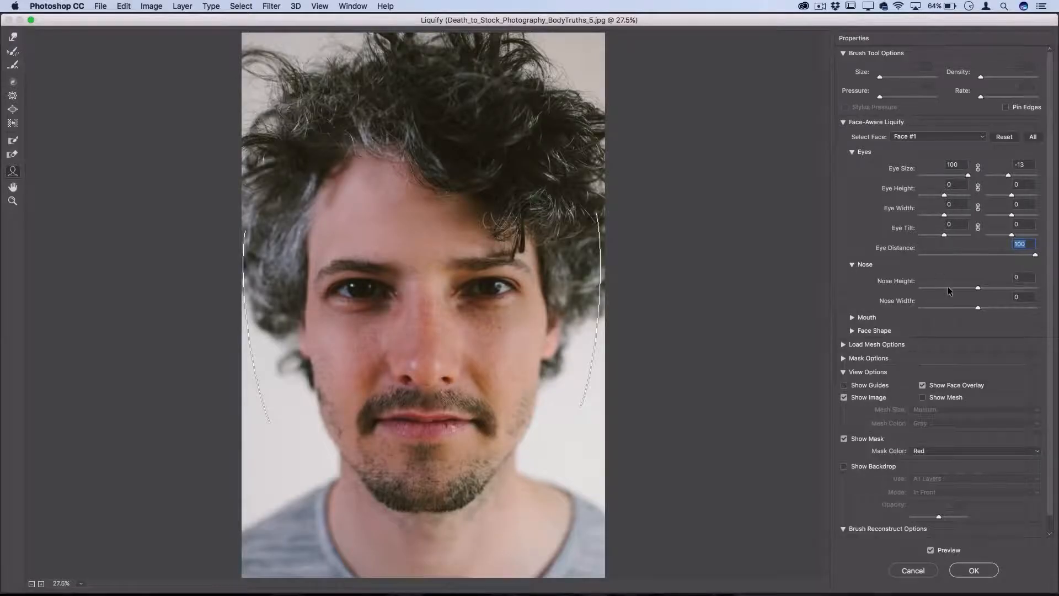
{"action": "left_click_drag", "start_coordinate": [948, 288], "coordinate": [1042, 287]}
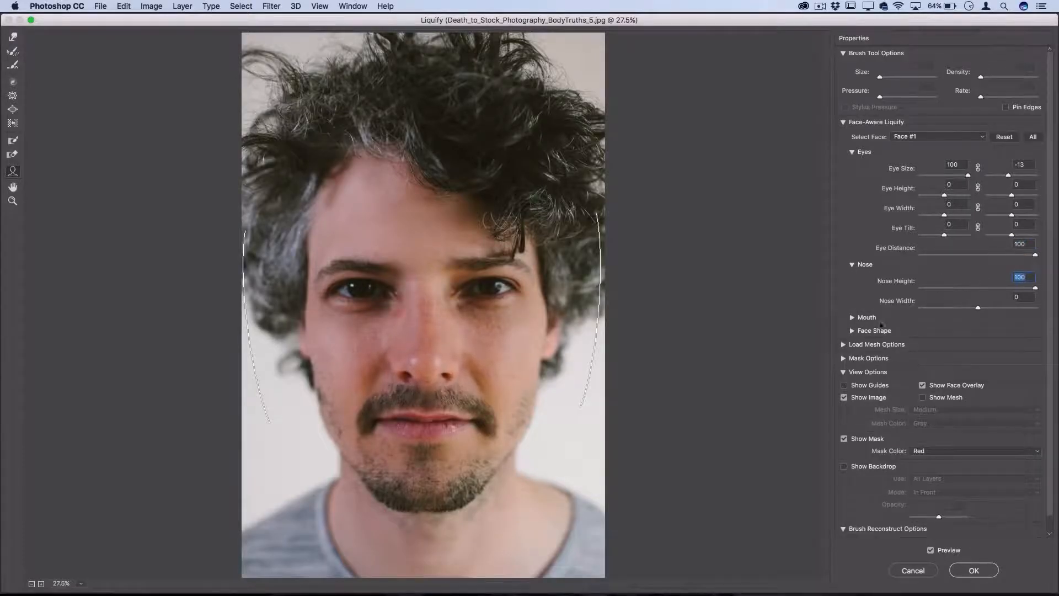
{"action": "left_click", "coordinate": [852, 317]}
{"action": "left_click_drag", "start_coordinate": [978, 340], "coordinate": [1057, 335]}
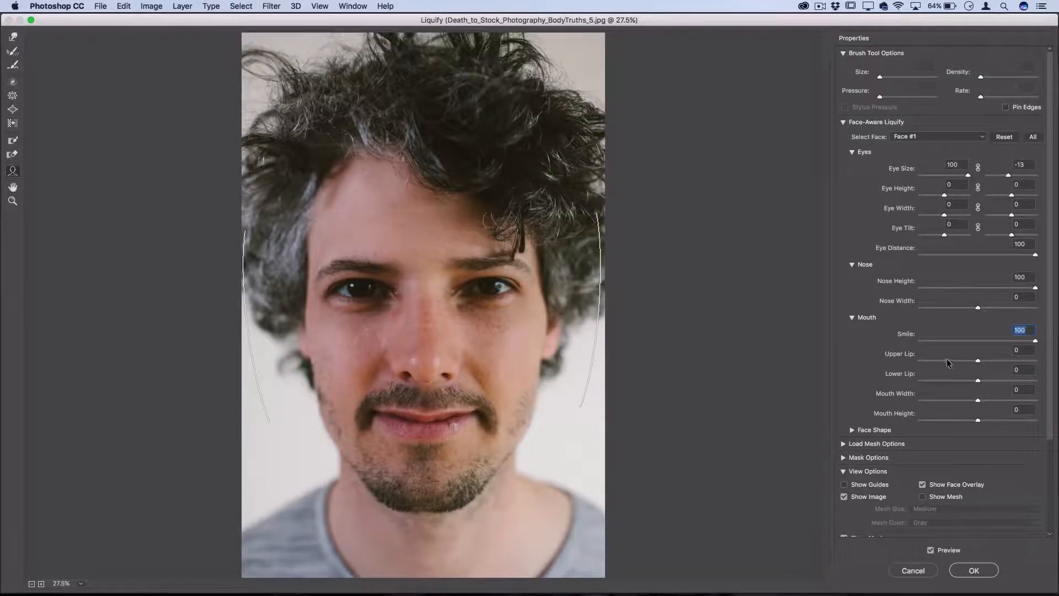
{"action": "left_click_drag", "start_coordinate": [948, 363], "coordinate": [1058, 356]}
{"action": "key", "text": "w"}
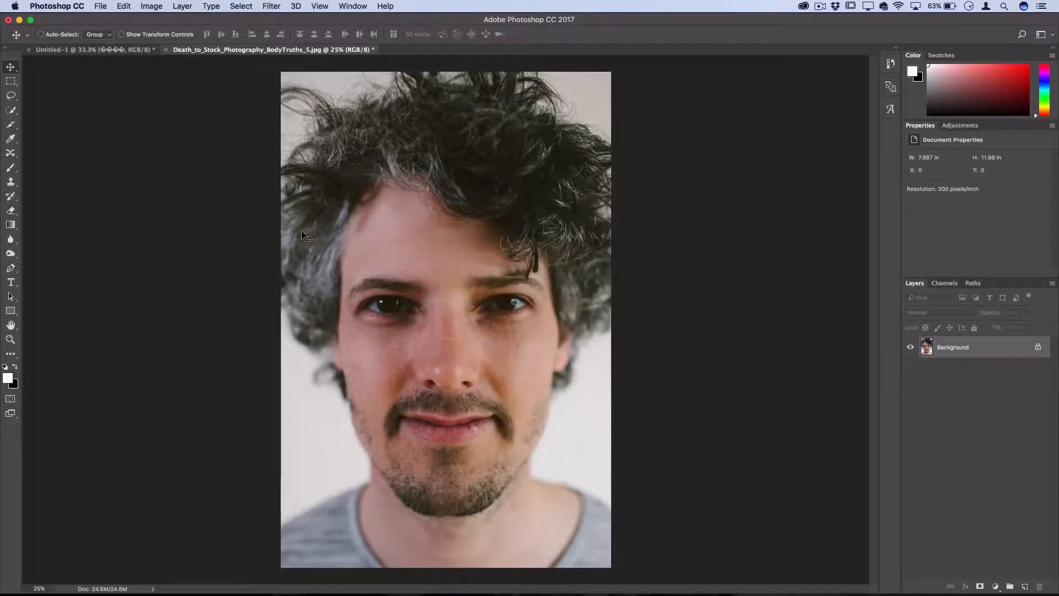
Step: Check the Select and Mask option offered by the Marquee and Lasso tools
{"action": "key", "text": "m"}
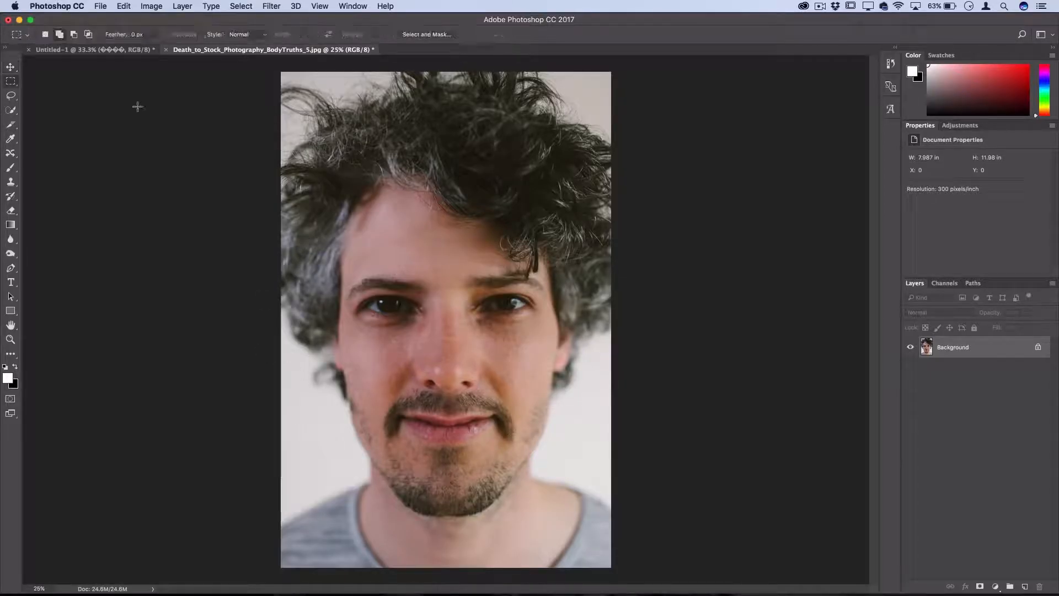
{"action": "left_click", "coordinate": [11, 96]}
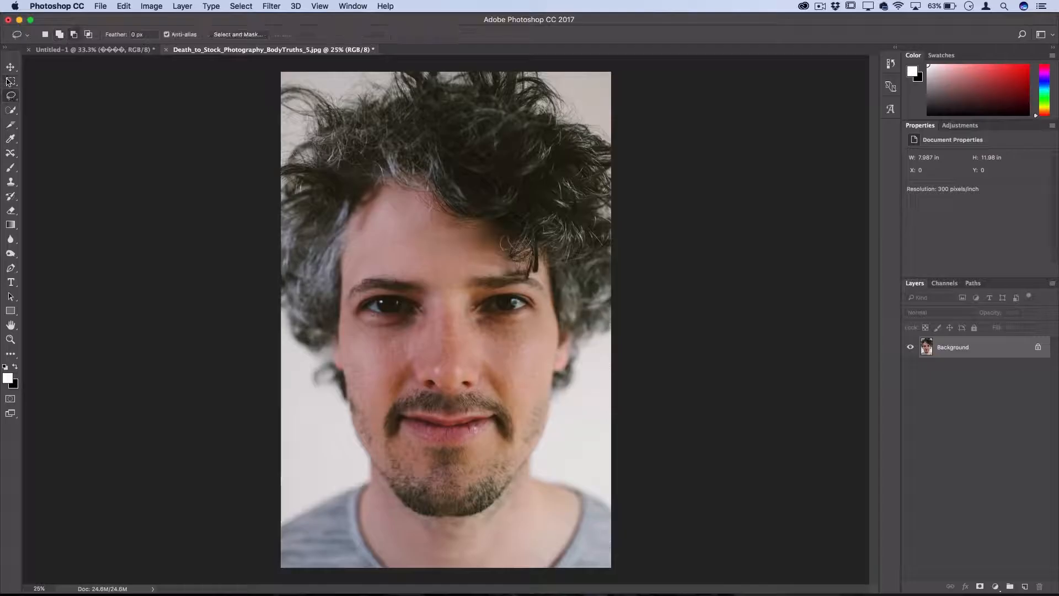
{"action": "left_click", "coordinate": [10, 82]}
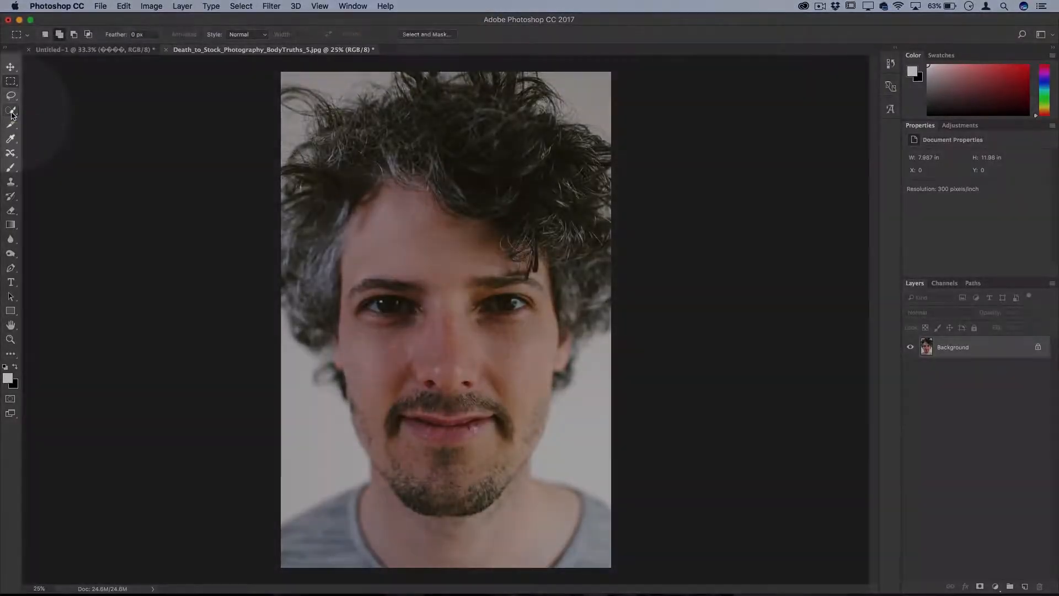
Step: Select the man's face with the Quick Selection tool, enlarging the brush to 175
{"action": "left_click", "coordinate": [11, 109]}
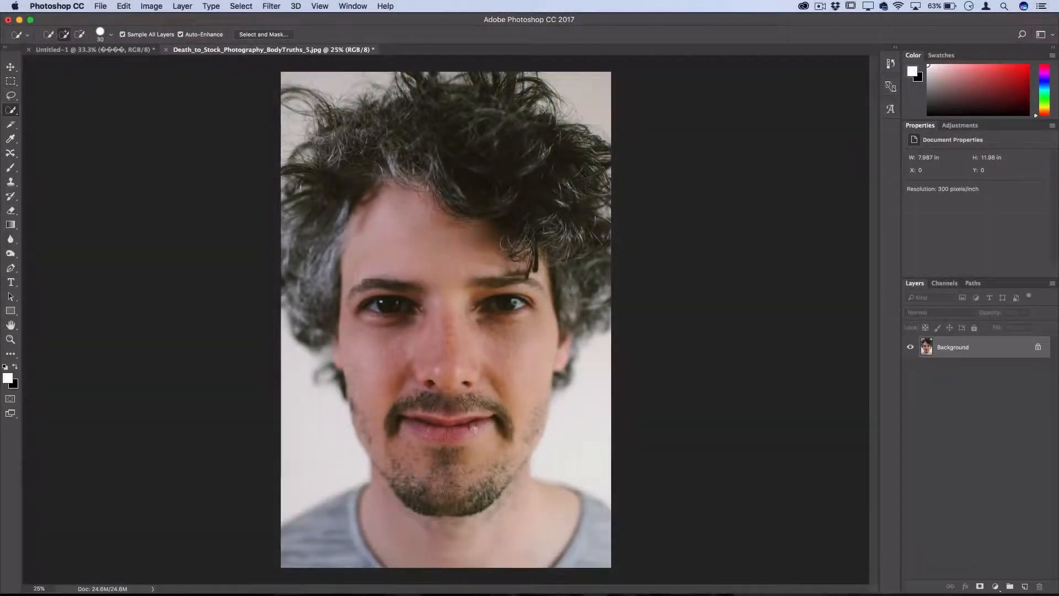
{"action": "key", "text": "bracketright"}
{"action": "key", "text": "bracketright"}
{"action": "key", "text": "bracketright"}
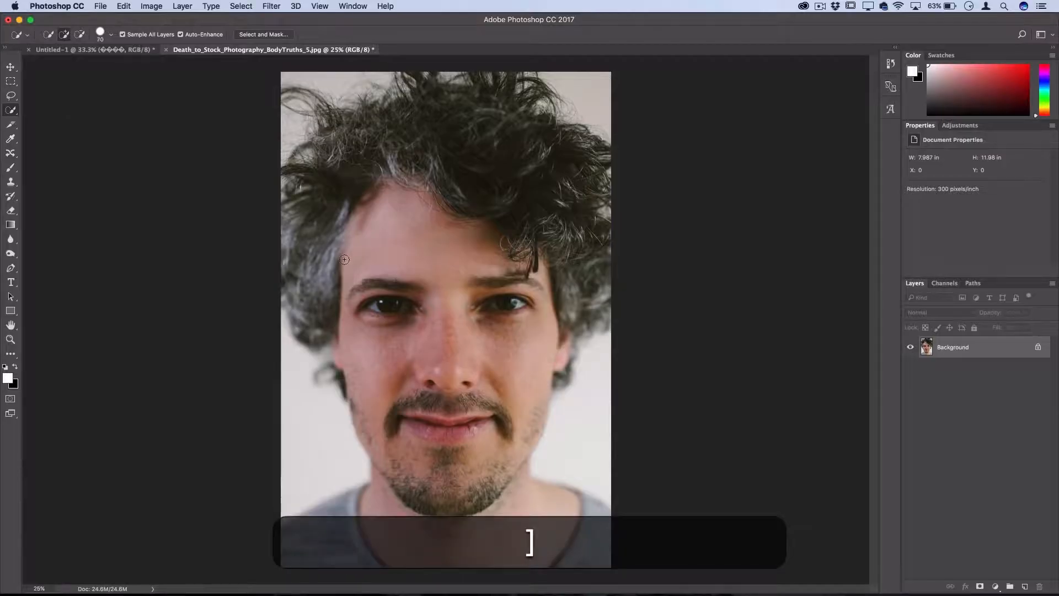
{"action": "key", "text": "bracketright"}
{"action": "key", "text": "bracketright"}
{"action": "key", "text": "bracketright"}
{"action": "key", "text": "bracketright"}
{"action": "key", "text": "bracketright"}
{"action": "key", "text": "bracketright"}
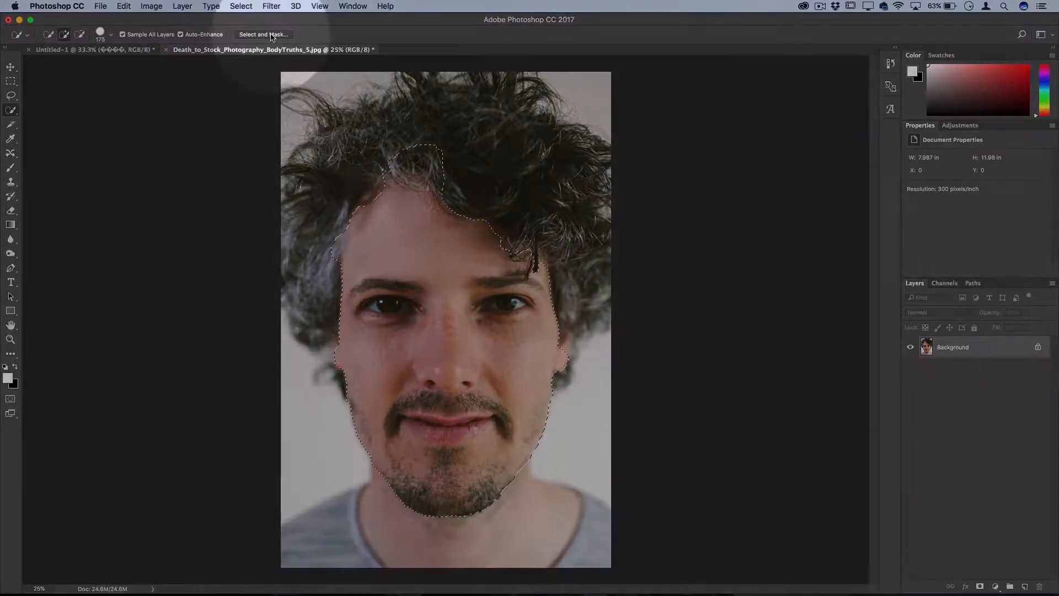
Step: Open Select and Mask and paint over the hair above the forehead with the Refine Edge brush
{"action": "left_click", "coordinate": [271, 34]}
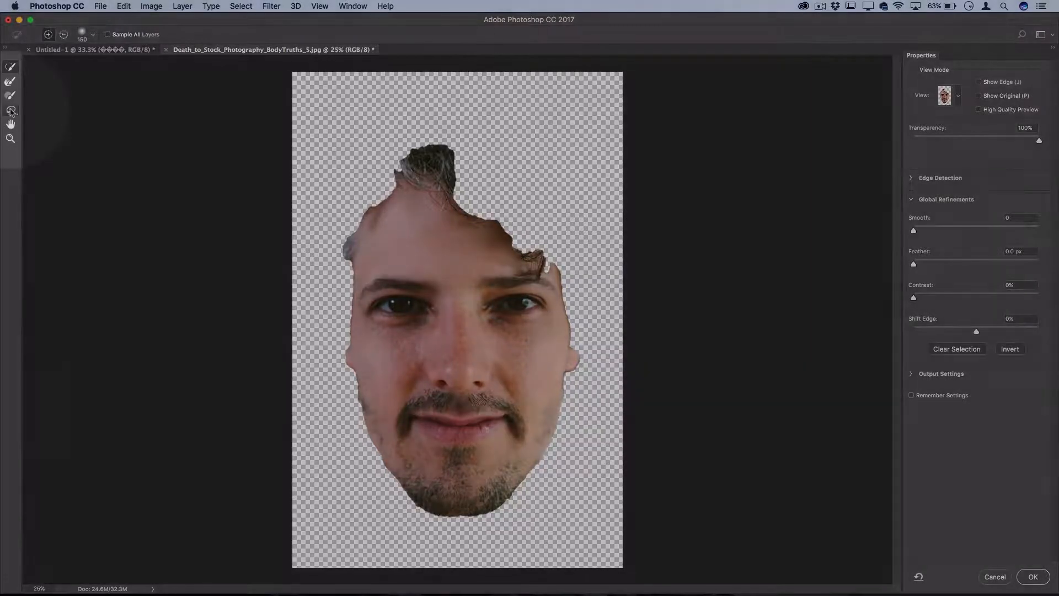
{"action": "left_click", "coordinate": [10, 109]}
{"action": "left_click", "coordinate": [50, 110]}
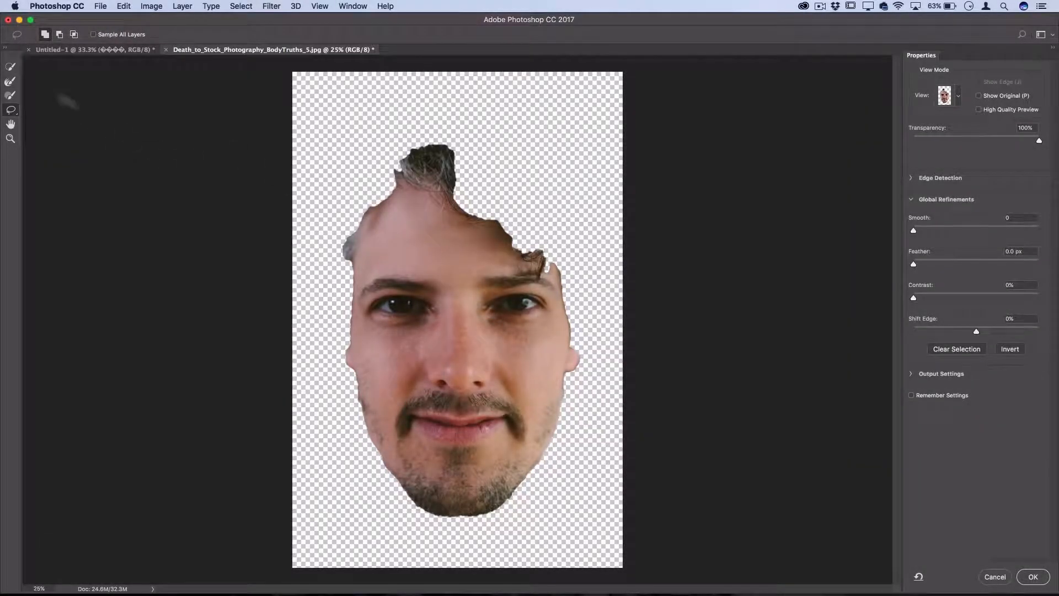
{"action": "left_click", "coordinate": [10, 81]}
{"action": "left_click_drag", "start_coordinate": [486, 160], "coordinate": [441, 157]}
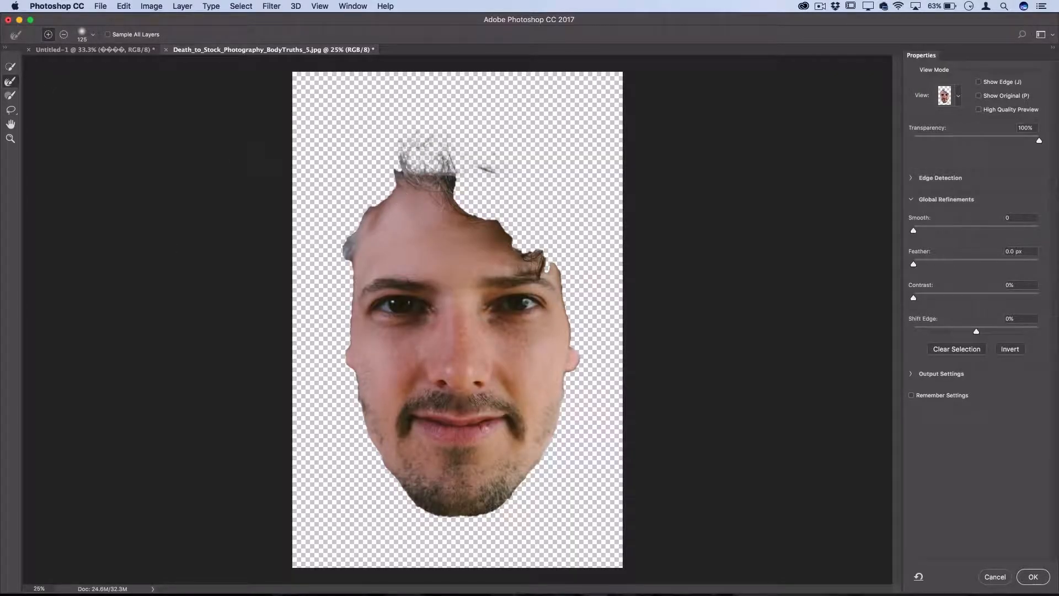
Step: Subtract the hair above the forehead with the Lasso tool, leave Select and Mask, and deselect the face
{"action": "left_click", "coordinate": [17, 114]}
{"action": "left_click", "coordinate": [48, 109]}
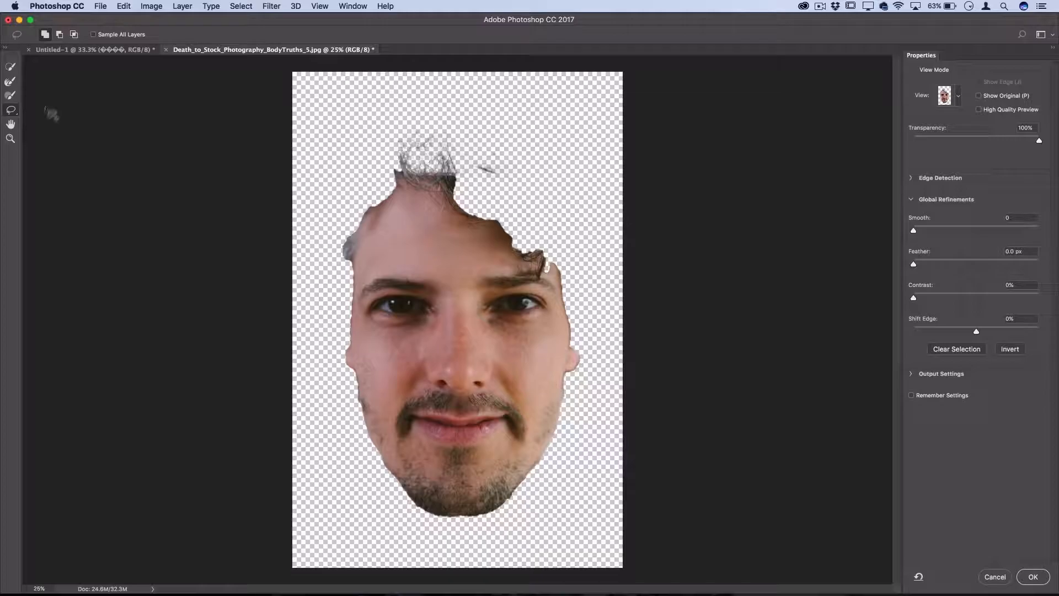
{"action": "left_click", "coordinate": [74, 34]}
{"action": "key", "text": "alt"}
{"action": "mouse_move", "coordinate": [521, 193]}
{"action": "left_mouse_down"}
{"action": "mouse_move", "coordinate": [473, 174]}
{"action": "mouse_move", "coordinate": [476, 126]}
{"action": "mouse_move", "coordinate": [546, 158]}
{"action": "left_mouse_up"}
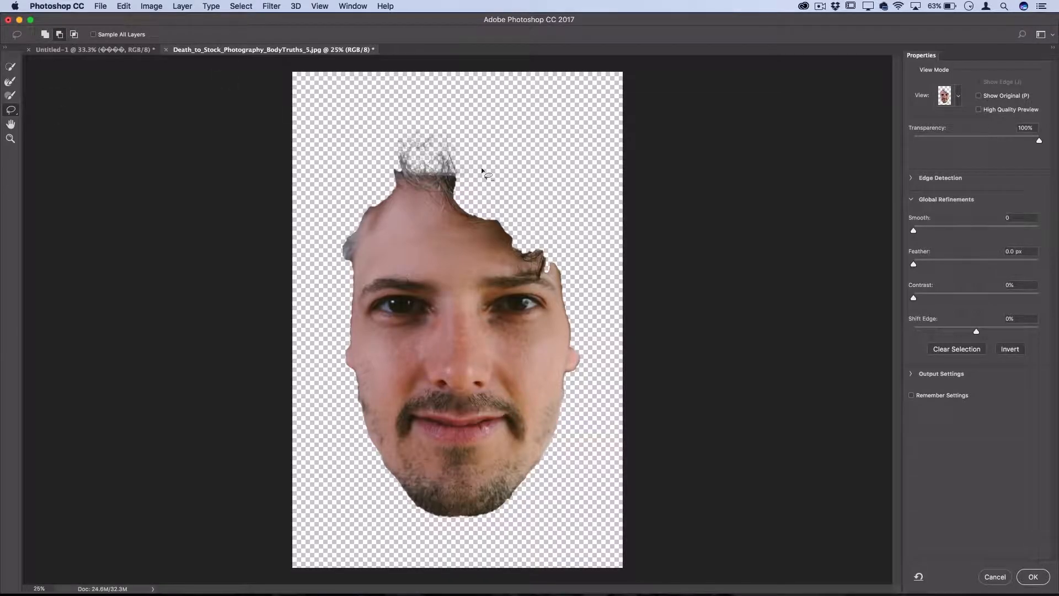
{"action": "mouse_move", "coordinate": [481, 168]}
{"action": "left_mouse_down"}
{"action": "mouse_move", "coordinate": [400, 172]}
{"action": "mouse_move", "coordinate": [346, 145]}
{"action": "mouse_move", "coordinate": [561, 122]}
{"action": "left_mouse_up"}
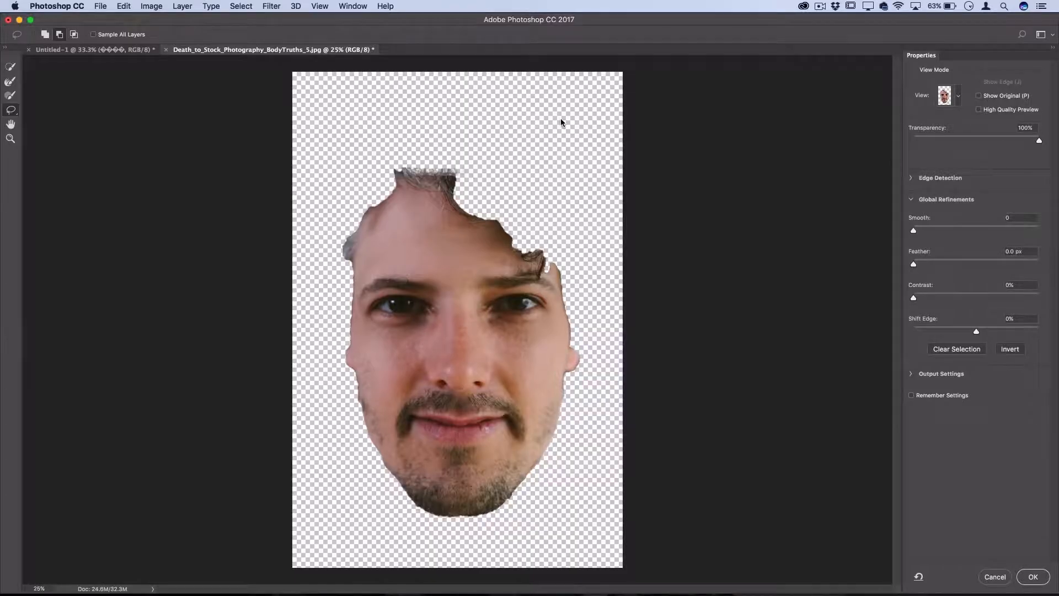
{"action": "left_click", "coordinate": [1021, 577]}
{"action": "key", "text": "super+d"}
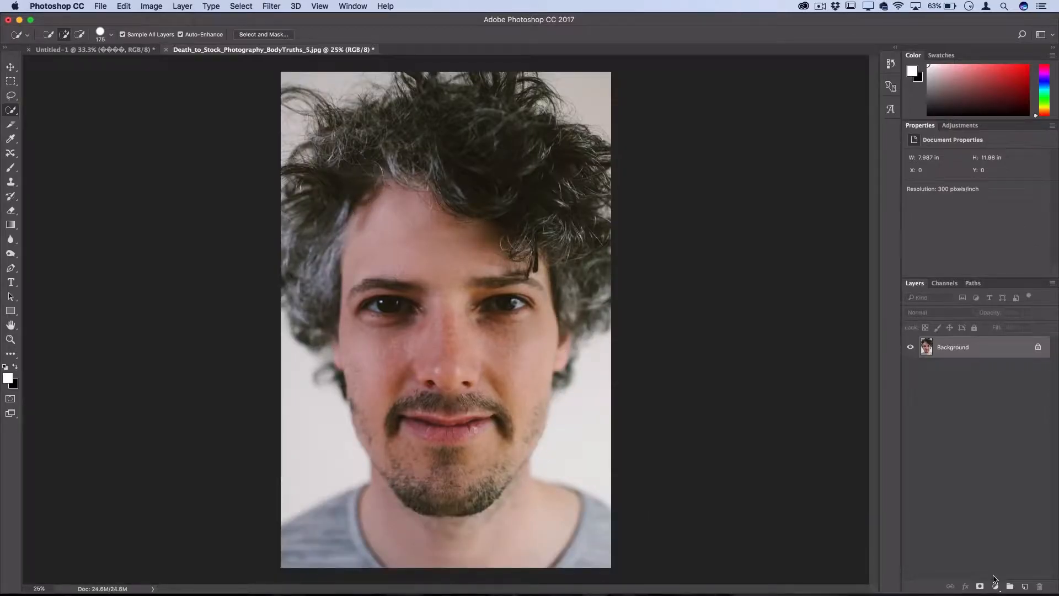
Step: Add the text "Hello" in 100 pt Myriad Pro to the portrait and move it onto the middle of the forehead
{"action": "key", "text": "t"}
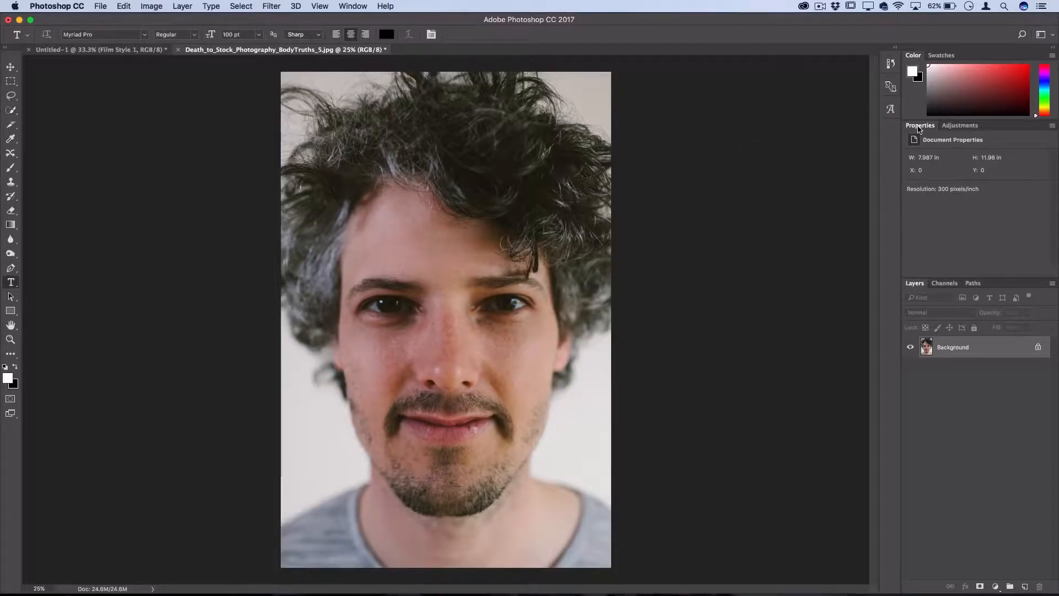
{"action": "left_click", "coordinate": [399, 236]}
{"action": "type", "text": "Hello"}
{"action": "left_click", "coordinate": [10, 66]}
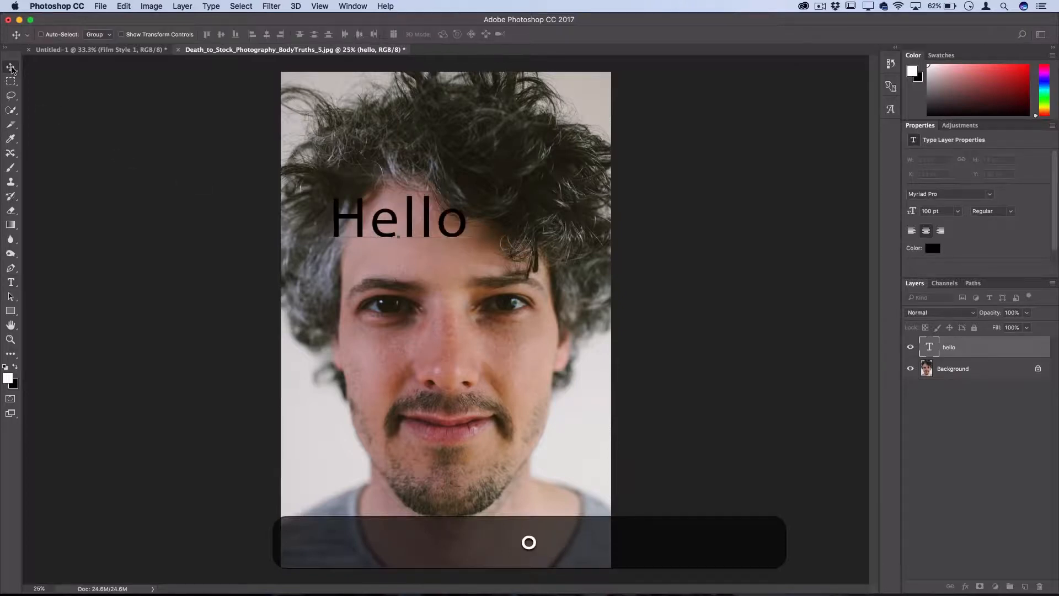
{"action": "left_click_drag", "start_coordinate": [401, 235], "coordinate": [432, 261]}
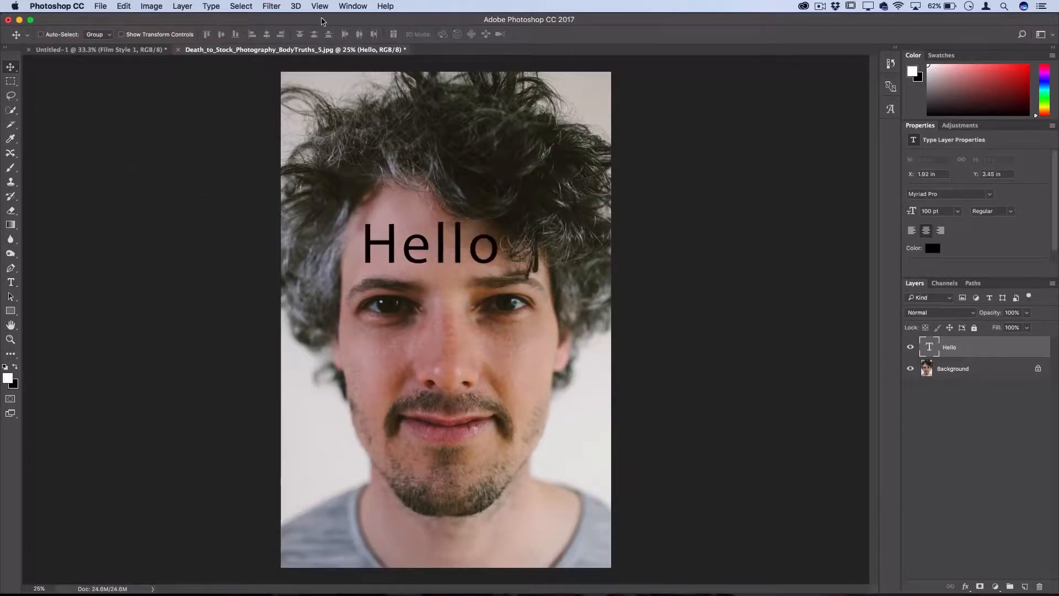
Step: Display the Character settings for the "Hello" text layer
{"action": "left_click", "coordinate": [353, 6]}
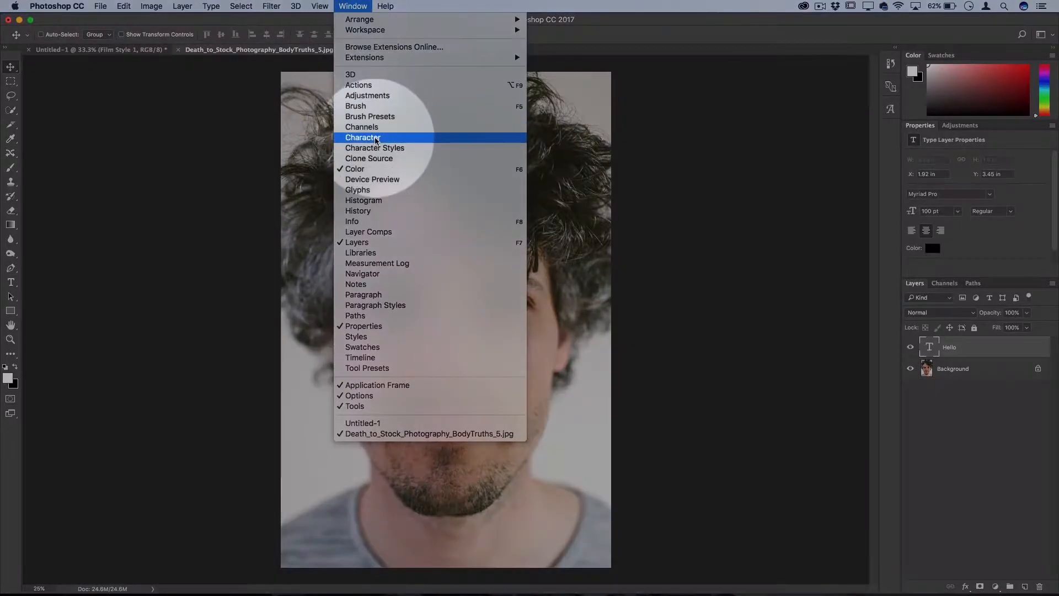
{"action": "left_click", "coordinate": [375, 138]}
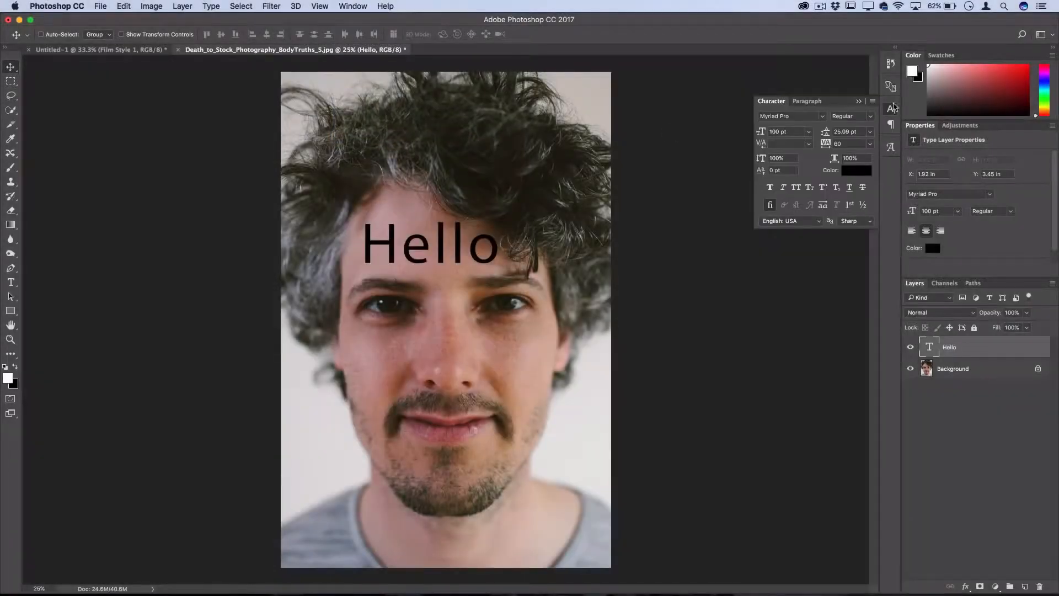
Step: Close the Character settings, then left-align the "Hello" text in its type layer properties and move it back onto the forehead
{"action": "left_click", "coordinate": [892, 109]}
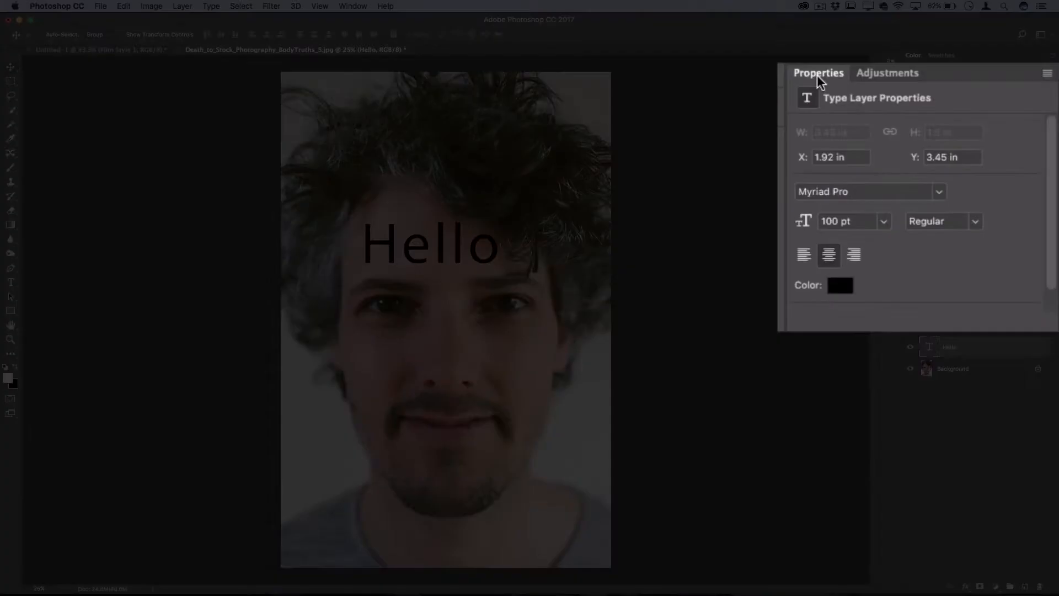
{"action": "left_click", "coordinate": [855, 255]}
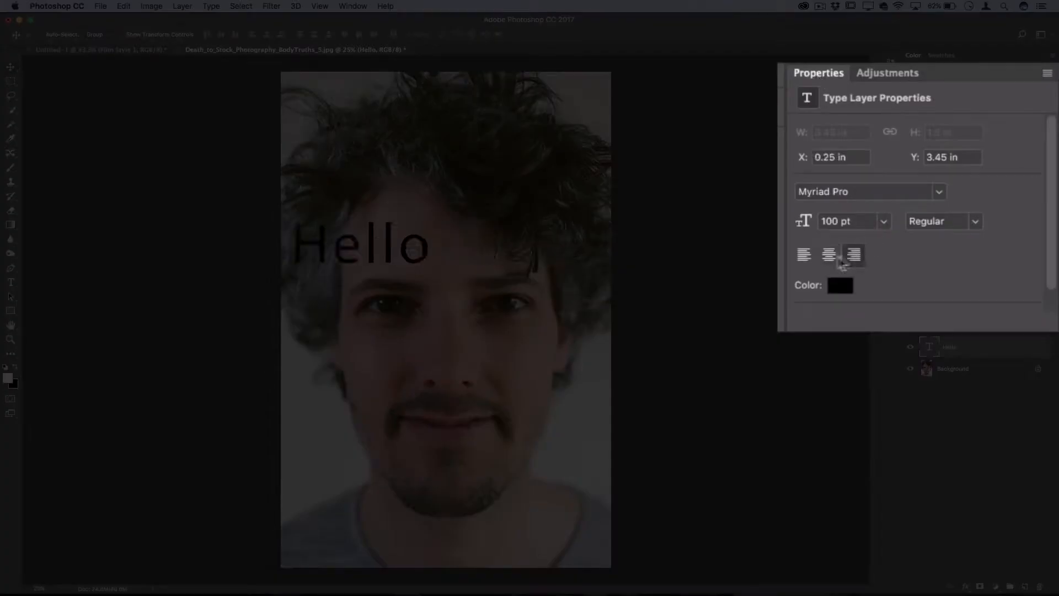
{"action": "left_click", "coordinate": [805, 255]}
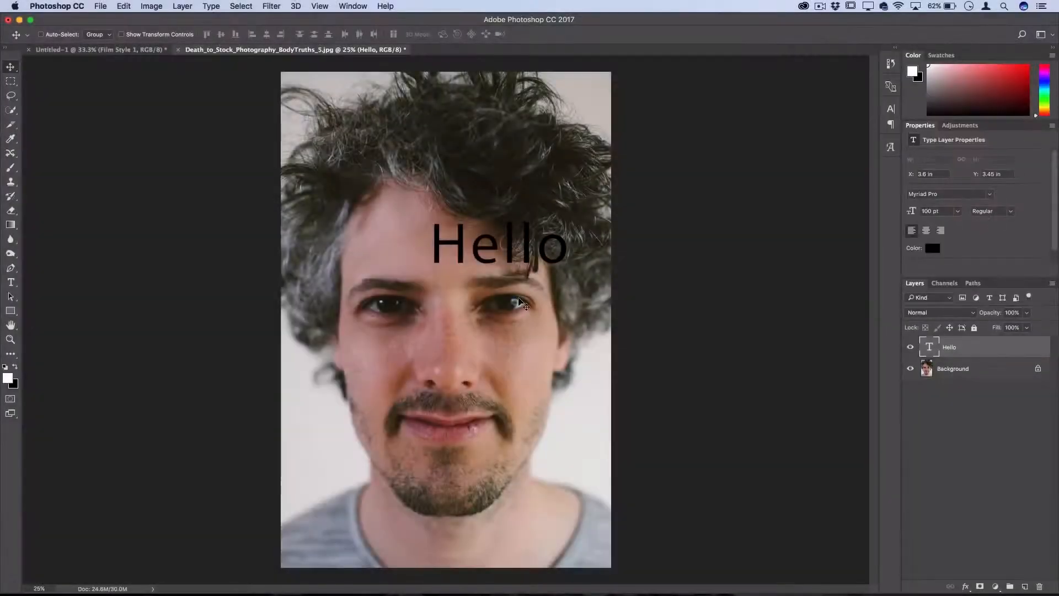
{"action": "left_click_drag", "start_coordinate": [576, 278], "coordinate": [513, 280]}
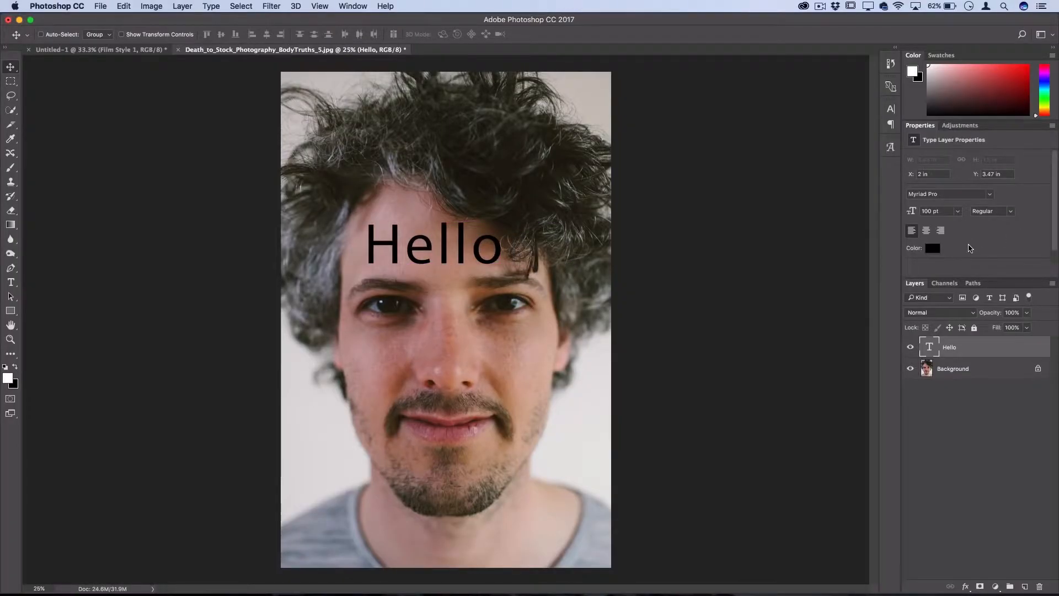
{"action": "left_click", "coordinate": [962, 258]}
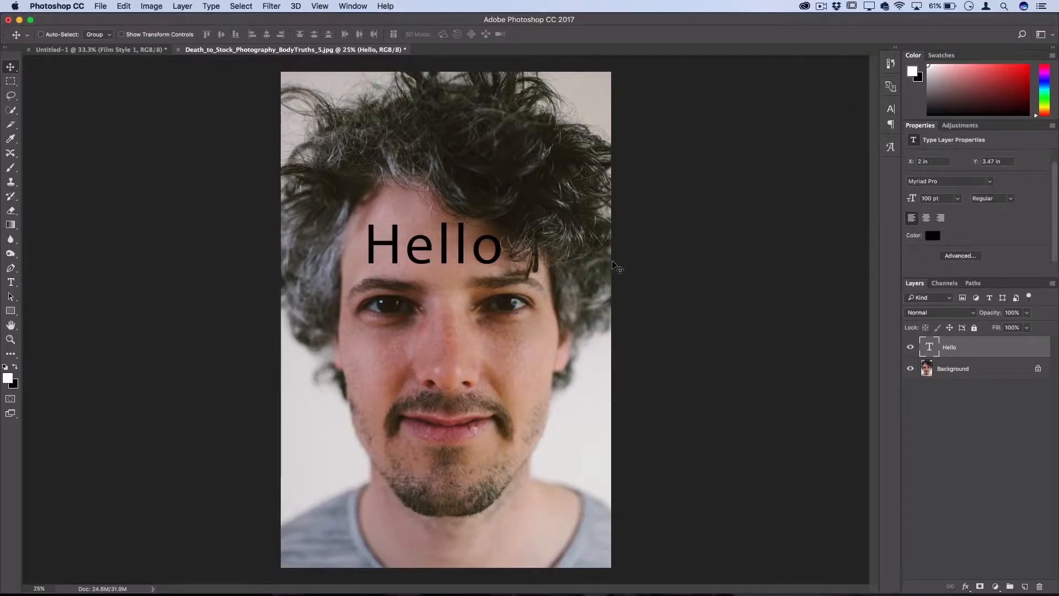
Step: Set the highlight color to Blue in the Interface preferences
{"action": "left_click", "coordinate": [57, 6]}
{"action": "mouse_move", "coordinate": [79, 43]}
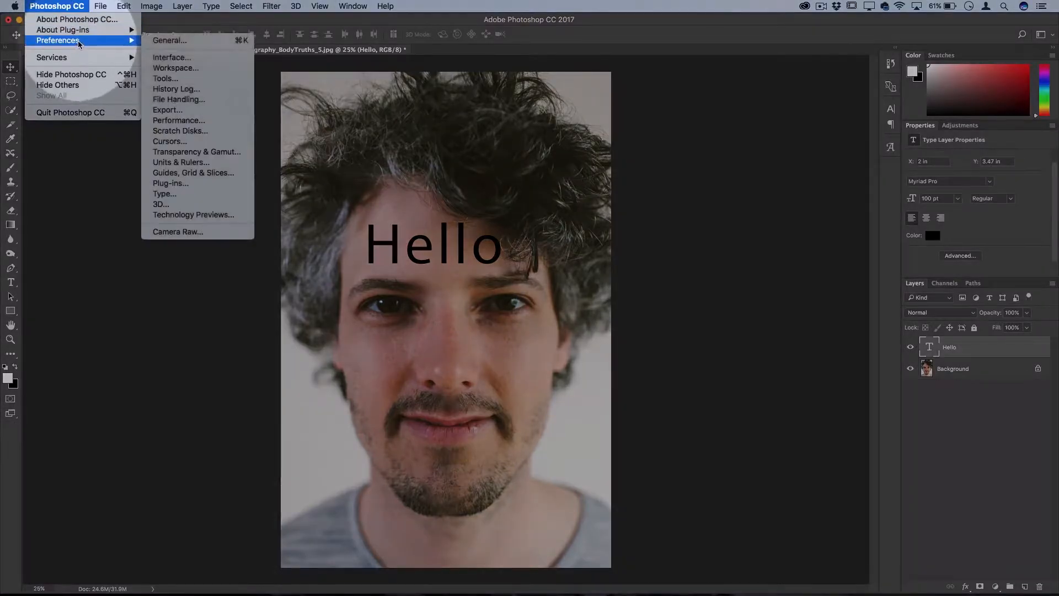
{"action": "left_click", "coordinate": [166, 40]}
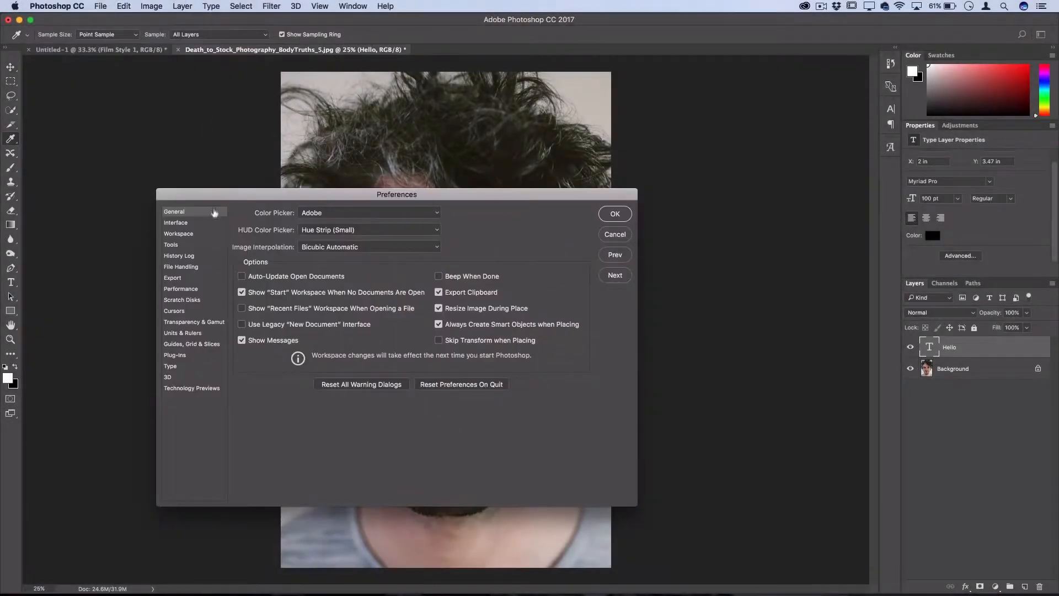
{"action": "left_click", "coordinate": [194, 223]}
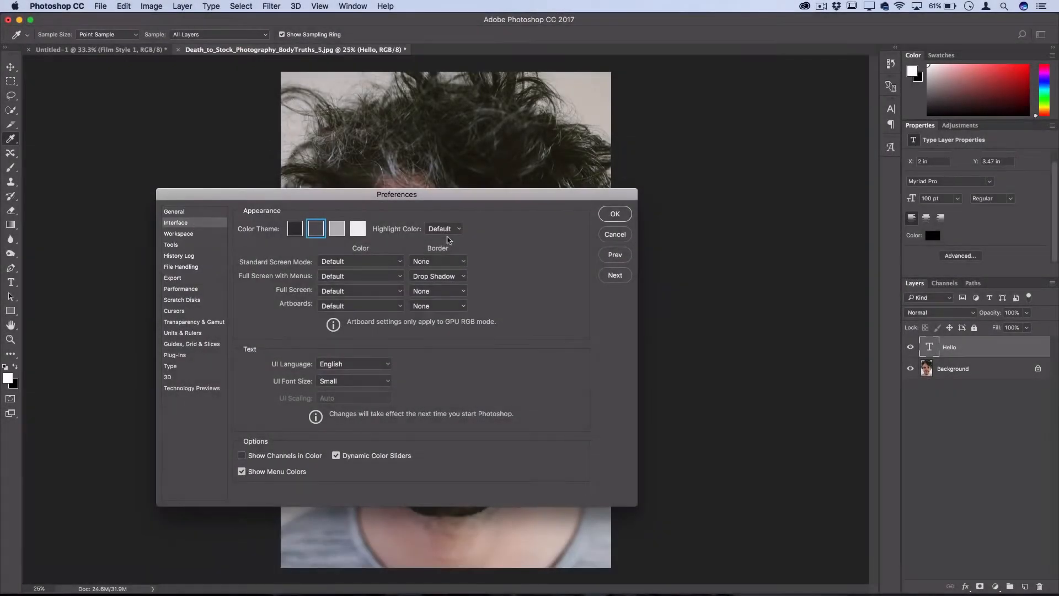
{"action": "left_click", "coordinate": [445, 230]}
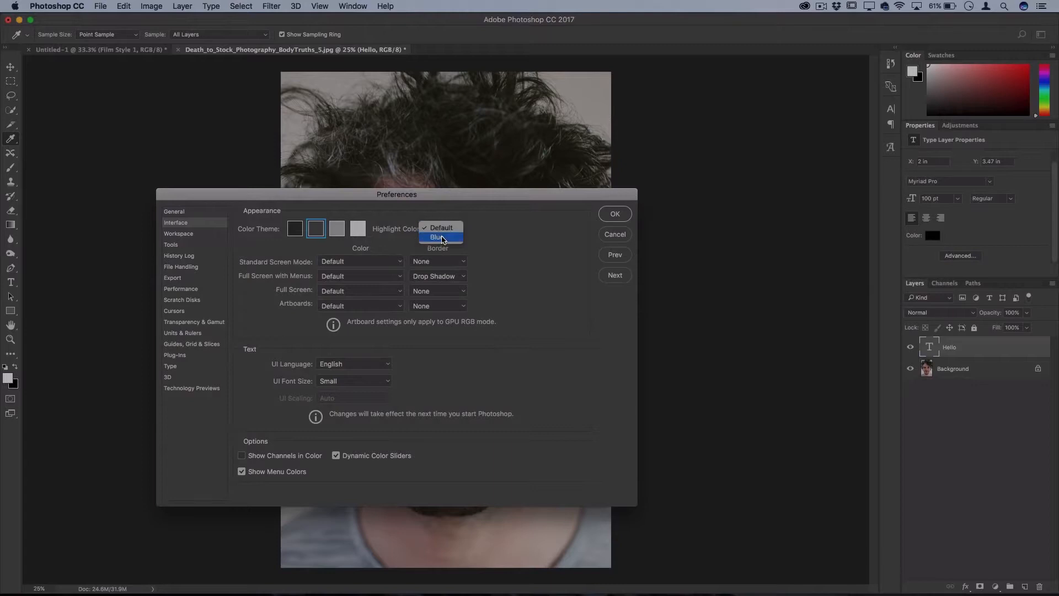
{"action": "left_click", "coordinate": [442, 239]}
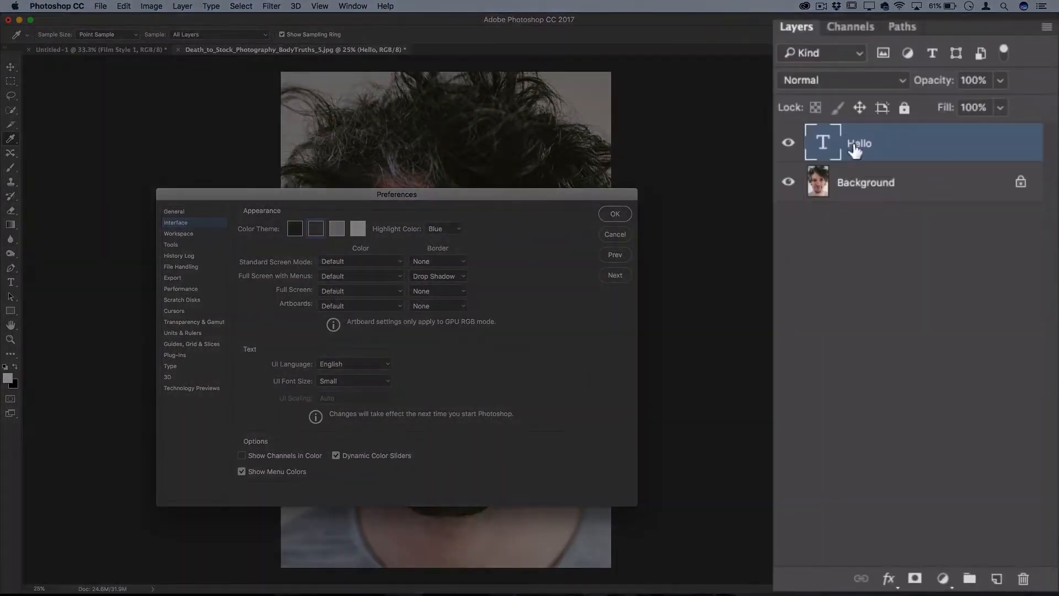
Step: Switch the highlight color to Default for comparison, set it back to Blue, and apply the preferences
{"action": "left_click", "coordinate": [445, 230]}
{"action": "left_click", "coordinate": [441, 219]}
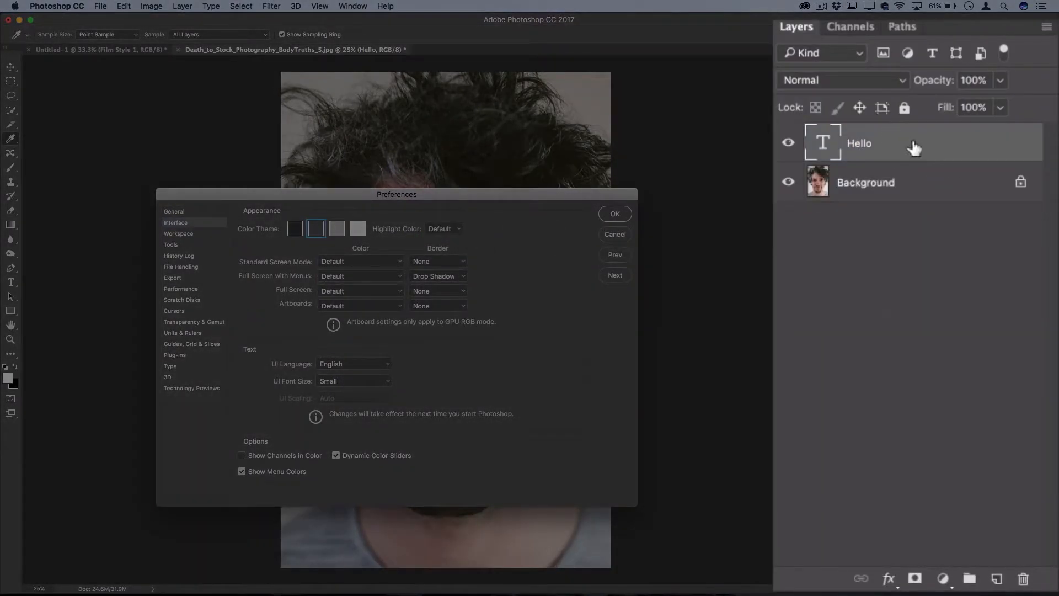
{"action": "left_click", "coordinate": [444, 229]}
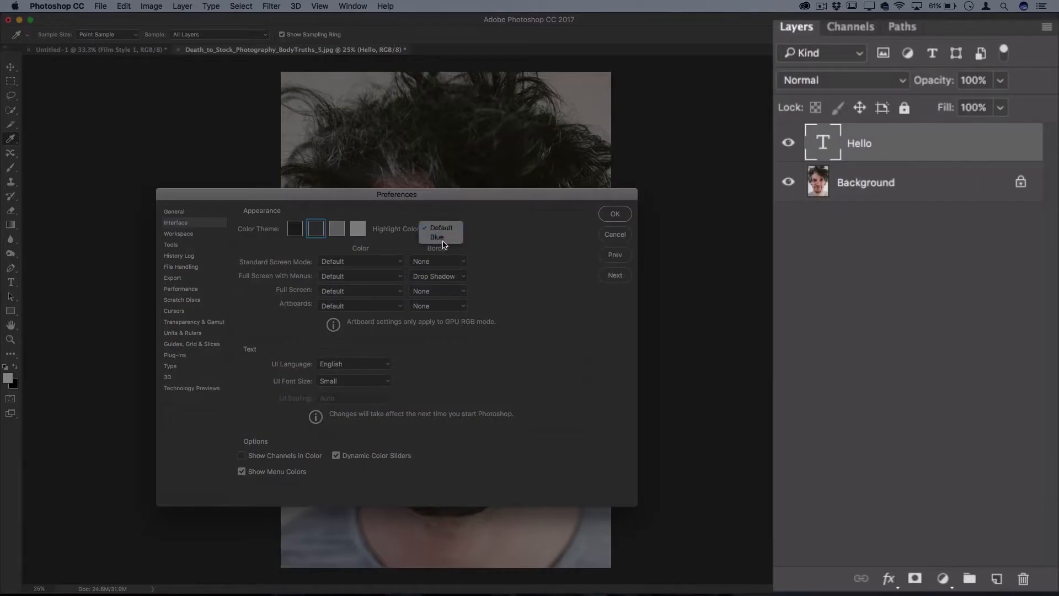
{"action": "left_click", "coordinate": [440, 237]}
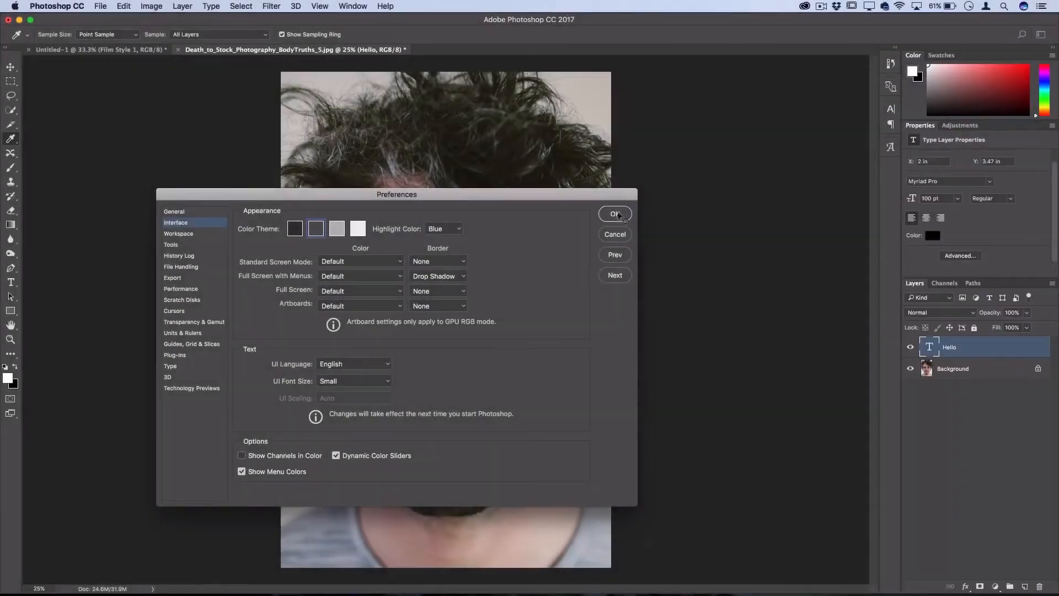
{"action": "left_click", "coordinate": [615, 216]}
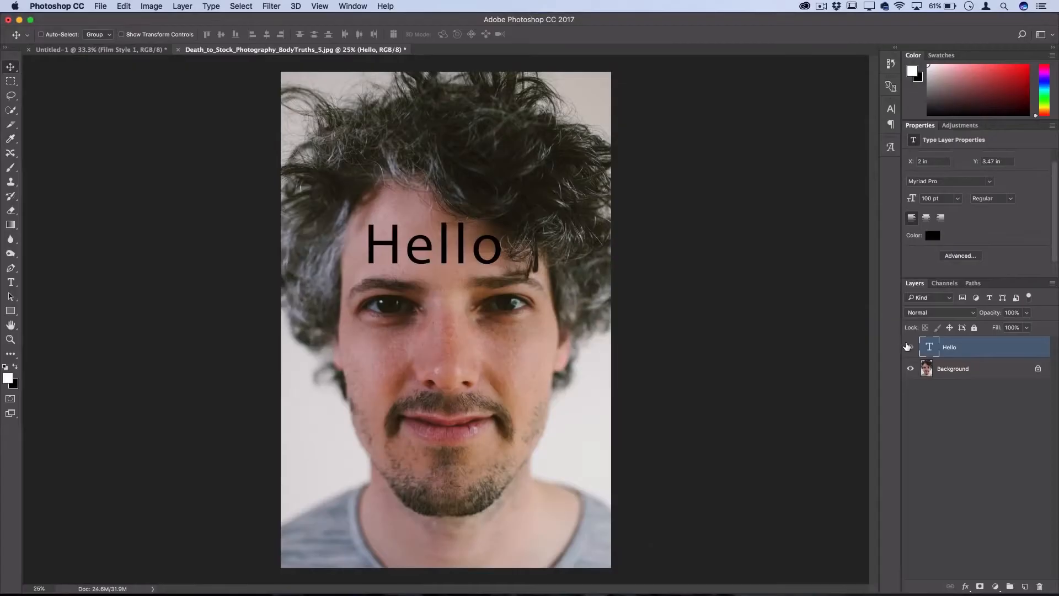